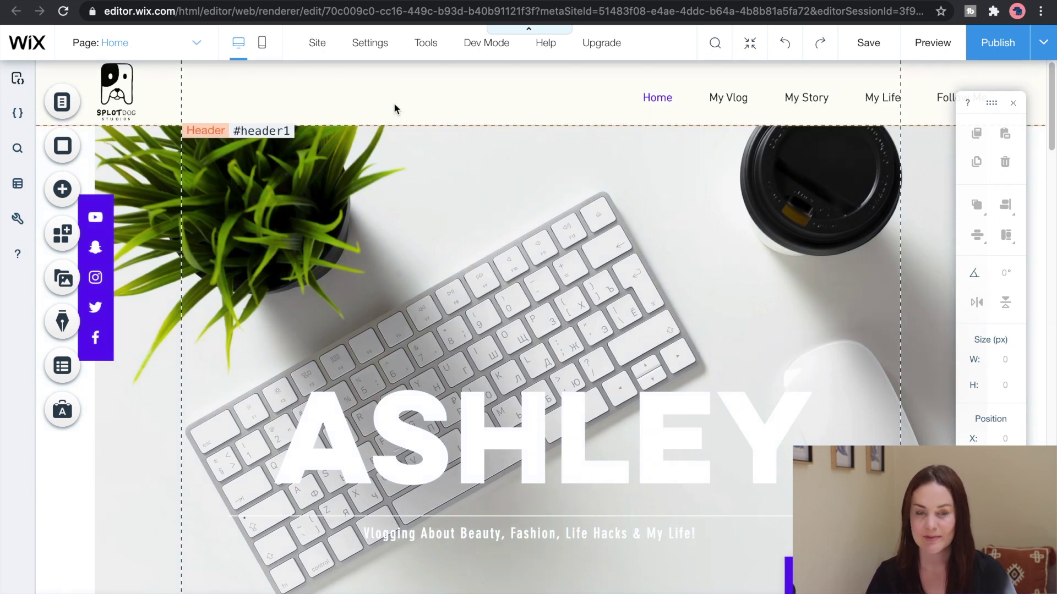
Step: Open the Wix Stores app details from the store elements, read the overview and feature list, and close them
left_click(63, 189)
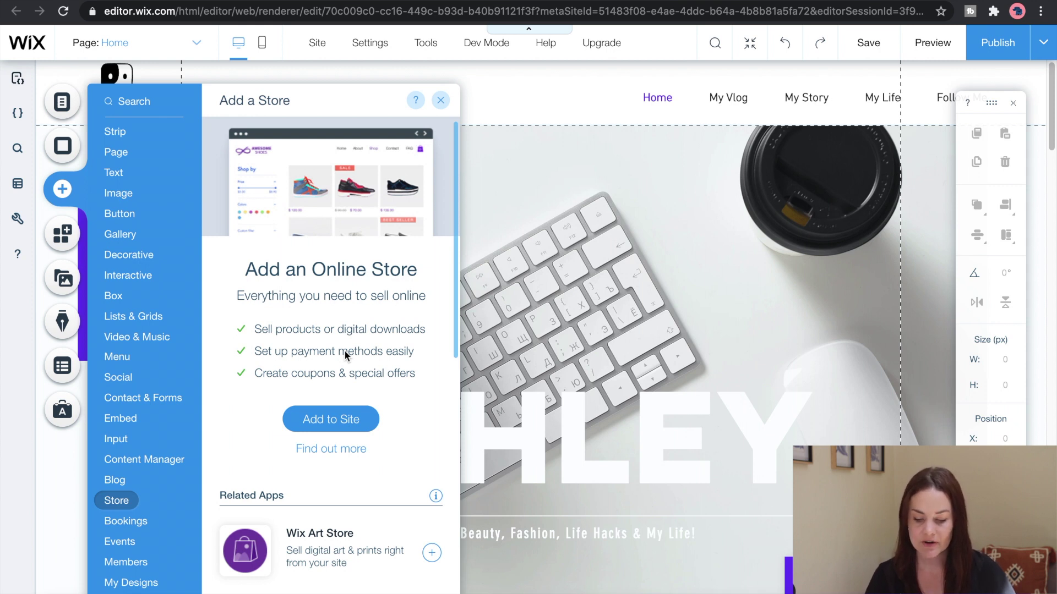
left_click(332, 448)
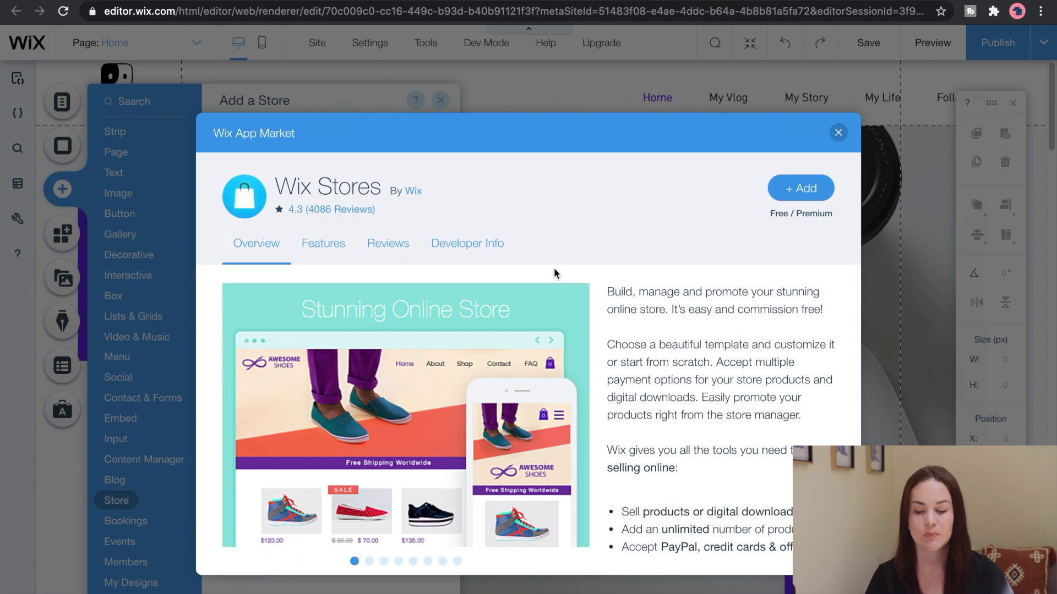
scroll(554, 268, "down", 3)
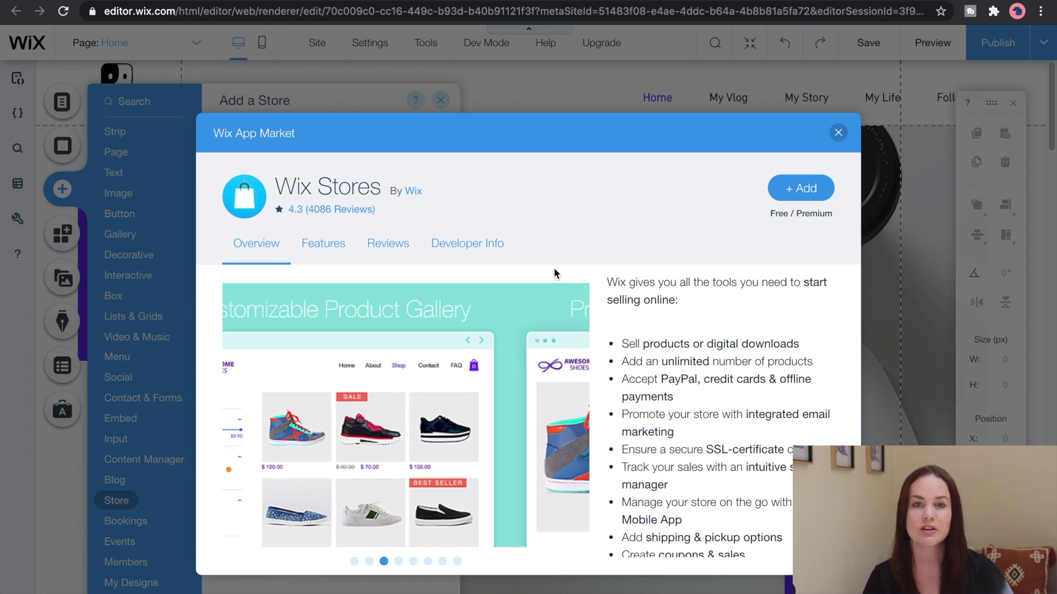
scroll(645, 346, "down", 2)
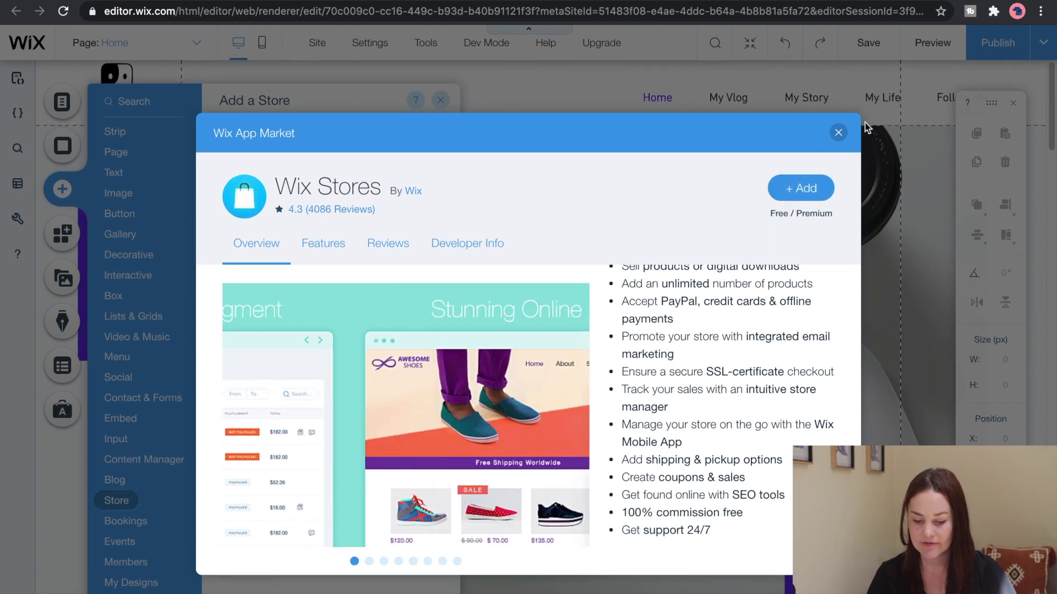
left_click(838, 132)
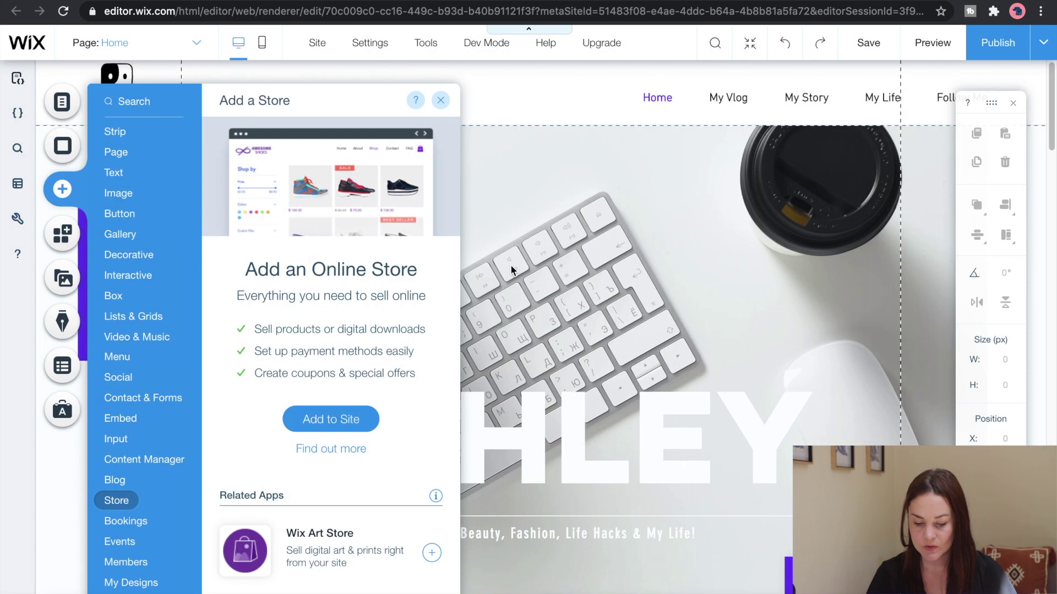
Step: Add the online store to the site, dismiss the welcome message and look over the sample product gallery
left_click(354, 418)
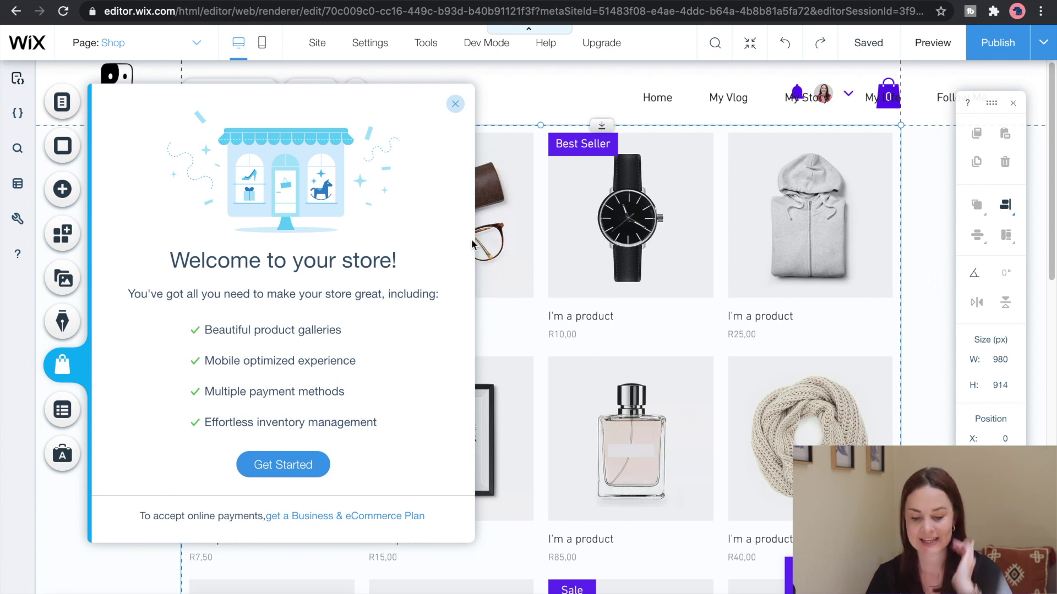
left_click(455, 104)
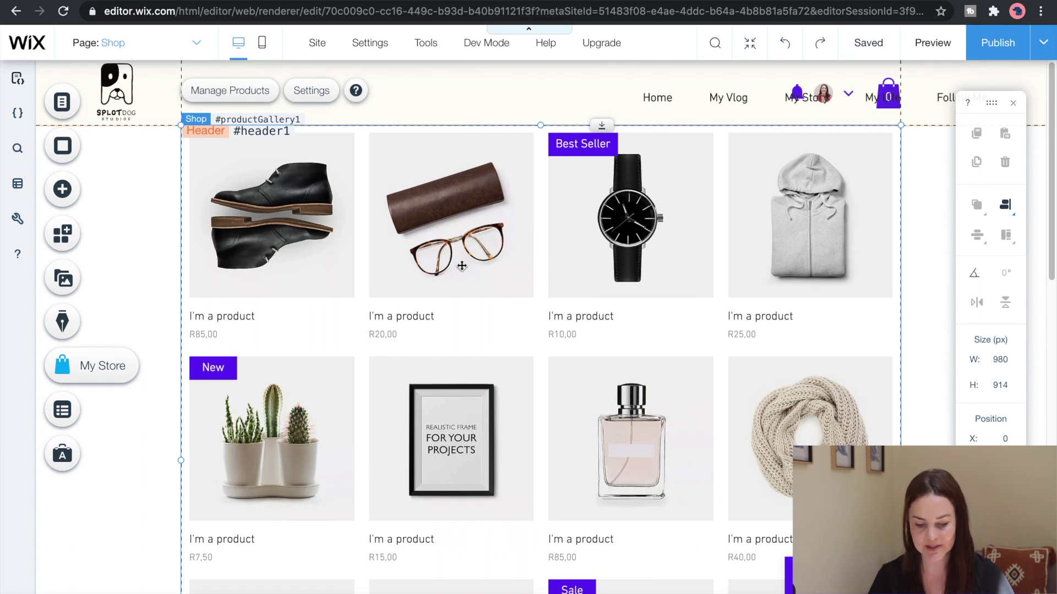
scroll(503, 320, "down", 1)
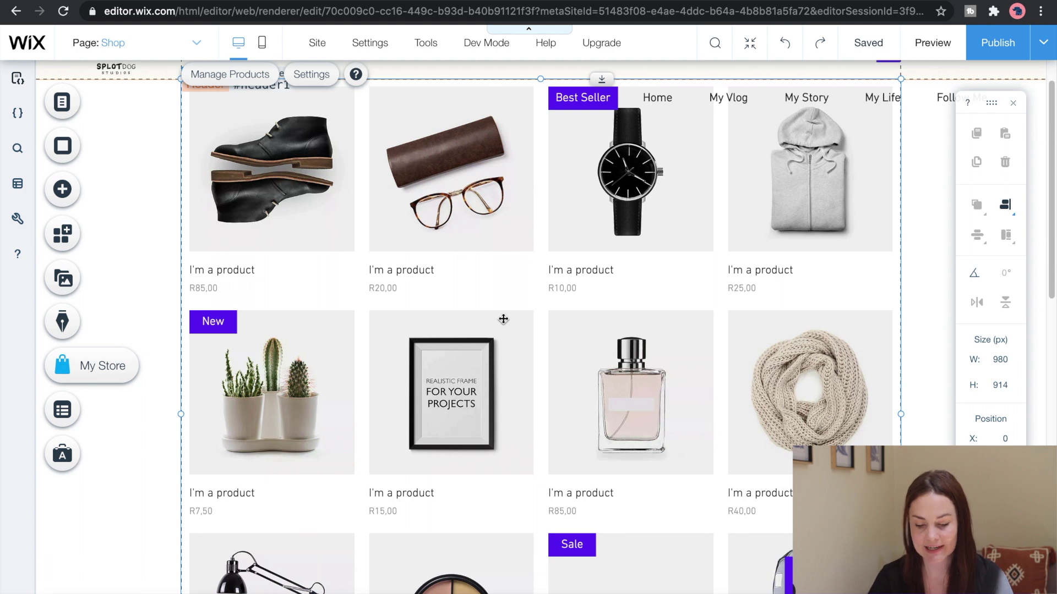
scroll(503, 319, "up", 1)
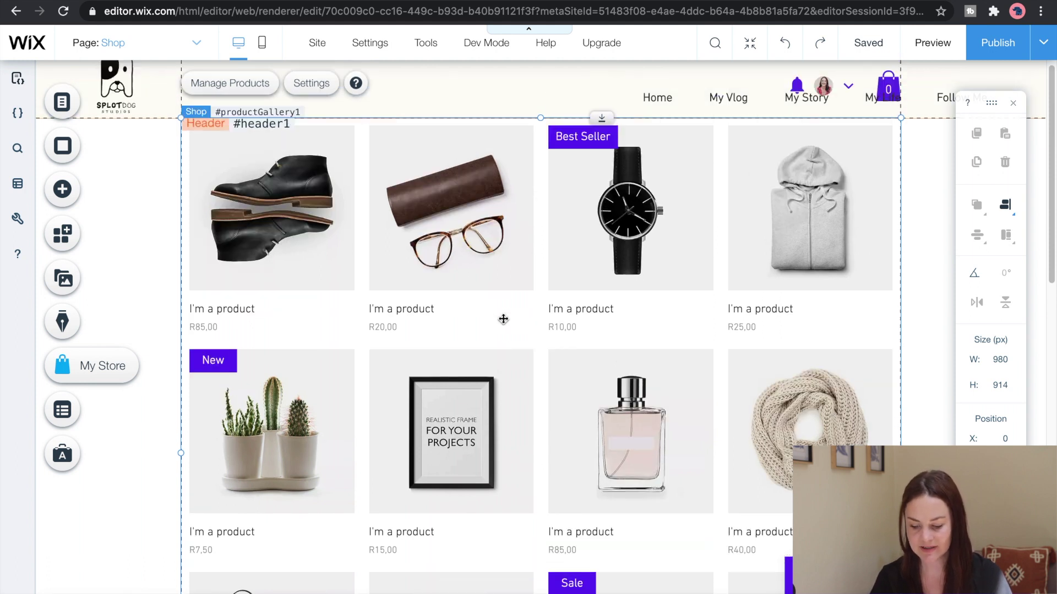
scroll(503, 319, "down", 3)
scroll(503, 319, "up", 4)
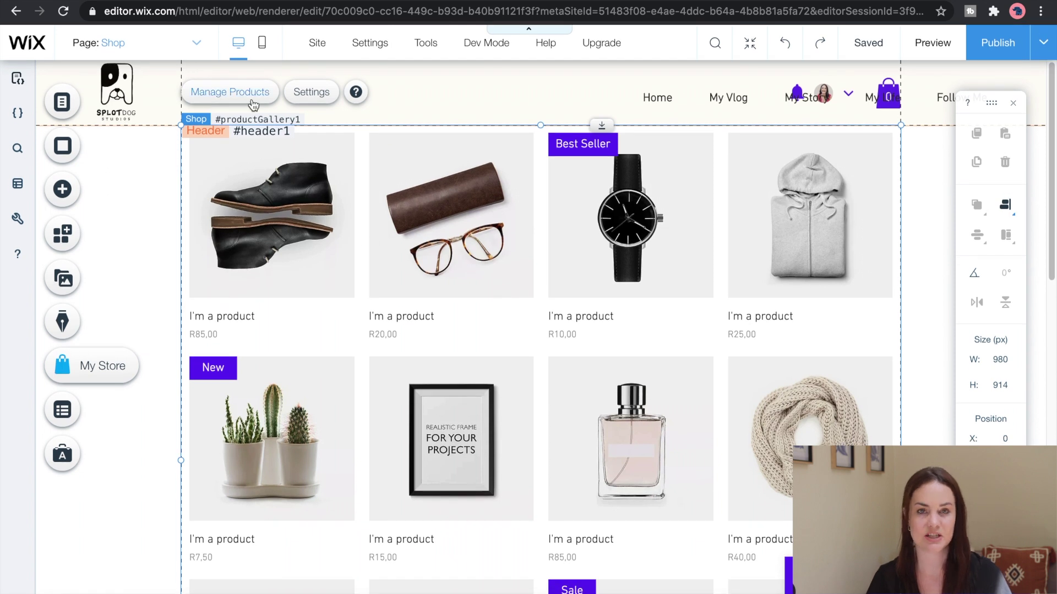
Step: Open the black shoes product for editing from the store's product manager
left_click(253, 102)
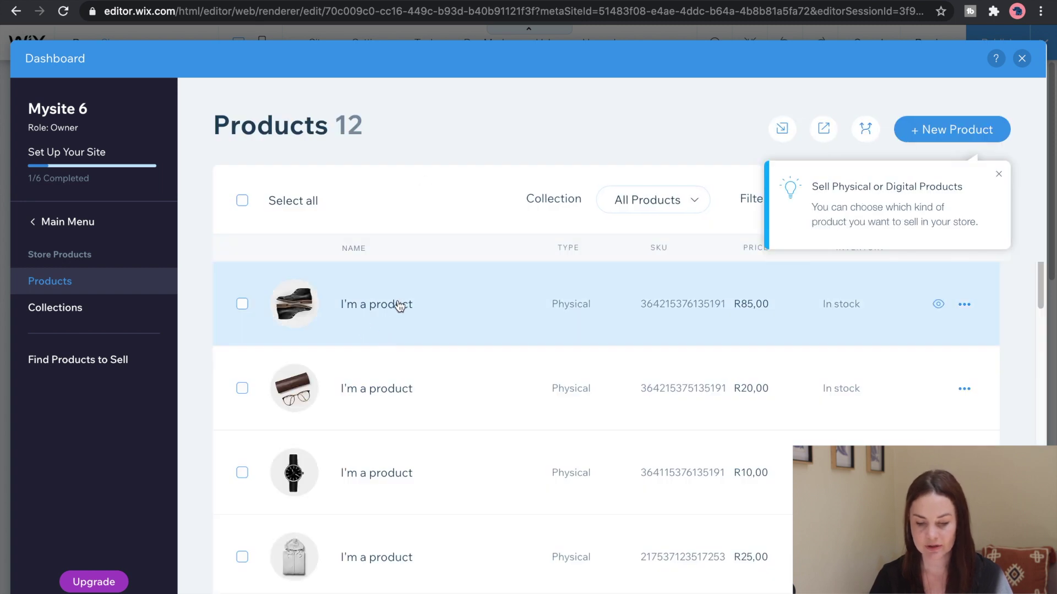
left_click(402, 305)
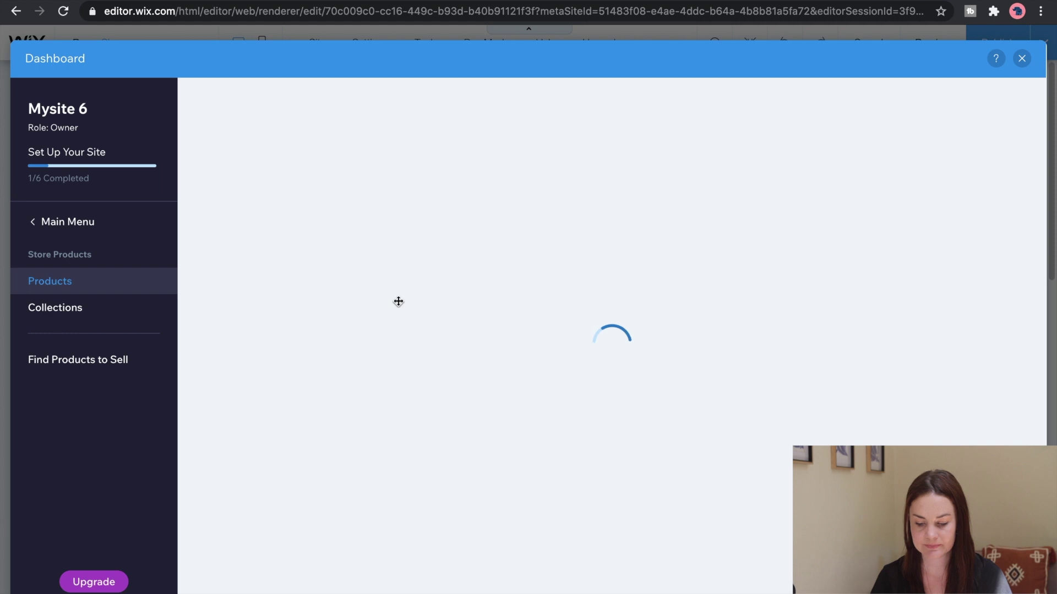
scroll(593, 307, "down", 3)
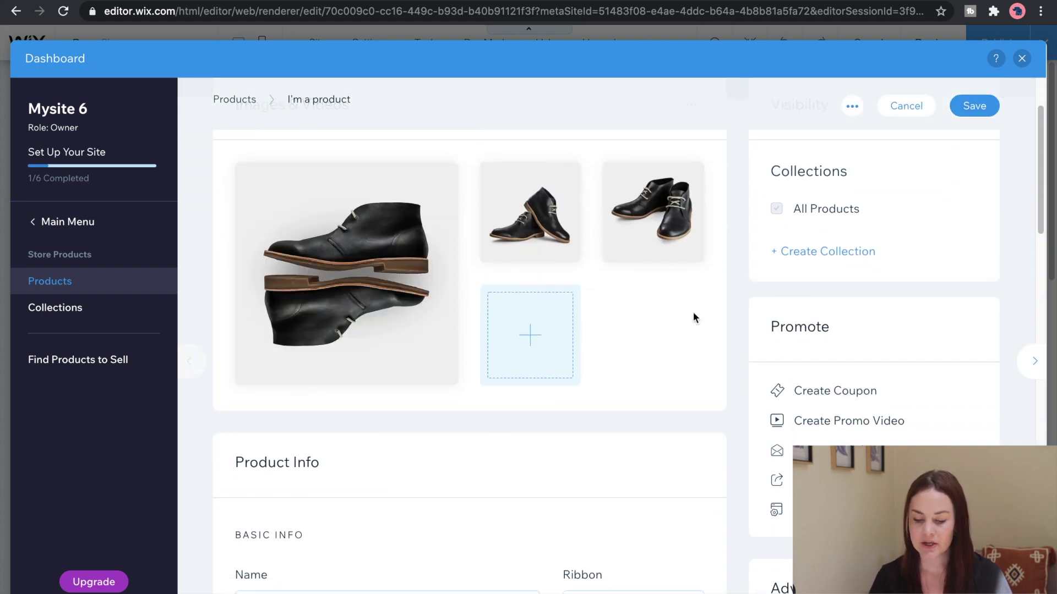
Step: Examine the product's basic info: name, ribbon, price, sale setting, price per unit and description
scroll(692, 312, "down", 3)
scroll(619, 335, "down", 4)
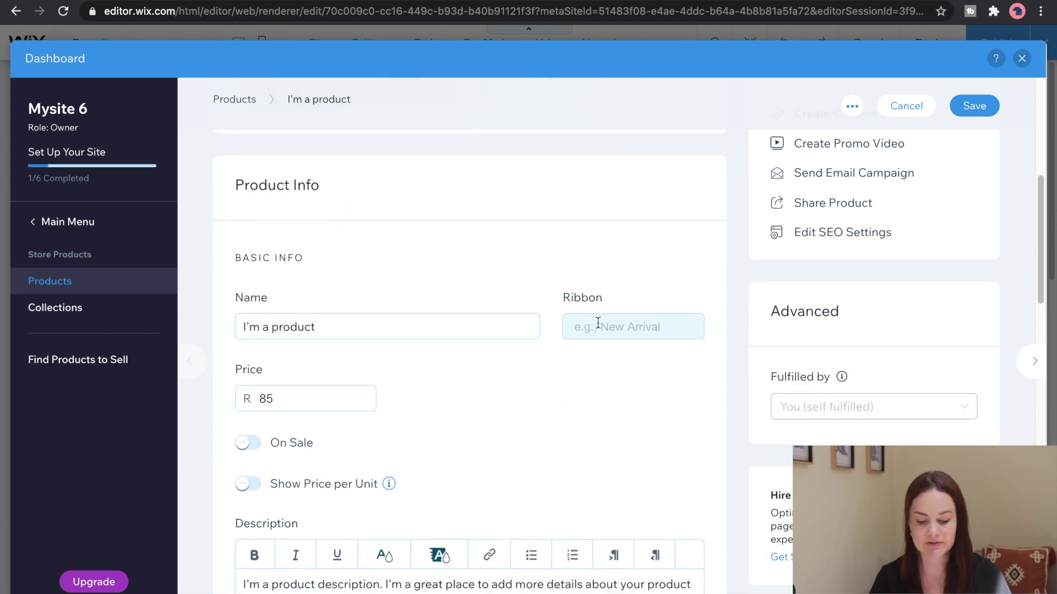
scroll(598, 323, "down", 3)
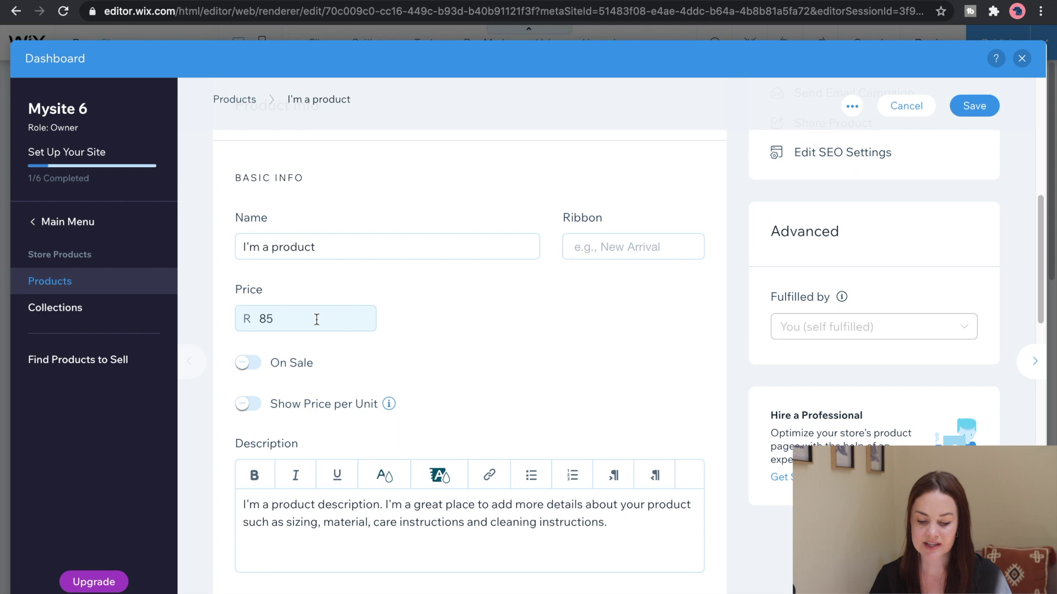
scroll(314, 316, "down", 2)
scroll(297, 303, "down", 1)
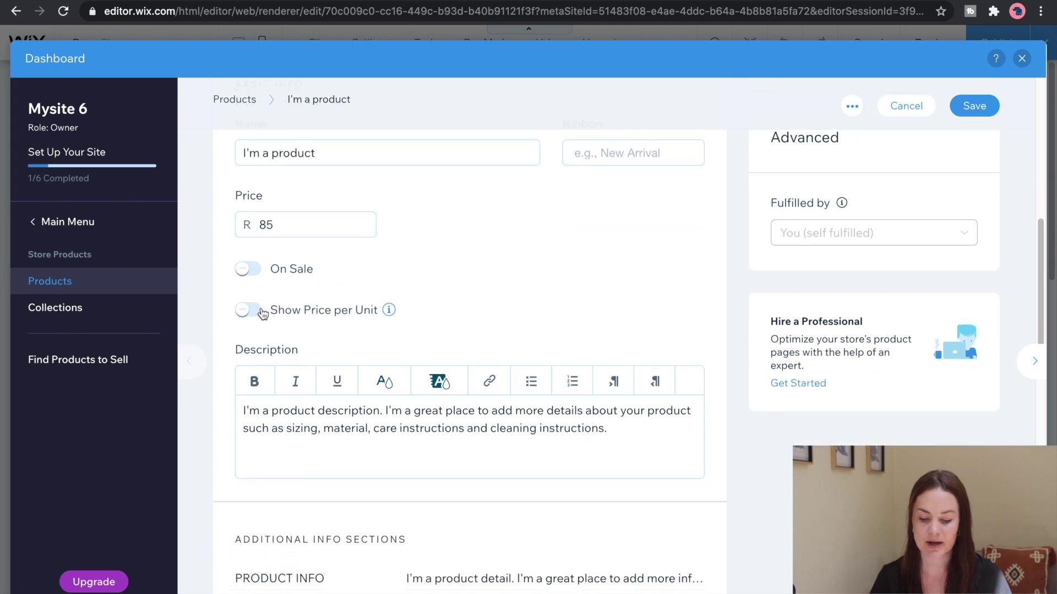
scroll(263, 314, "down", 3)
mouse_move(391, 230)
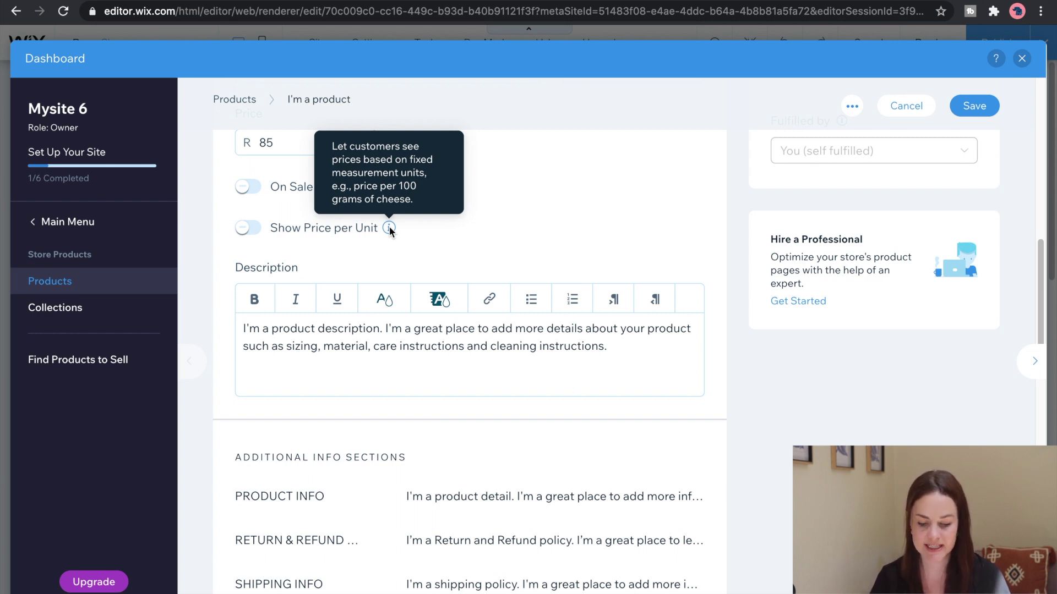
scroll(394, 370, "down", 2)
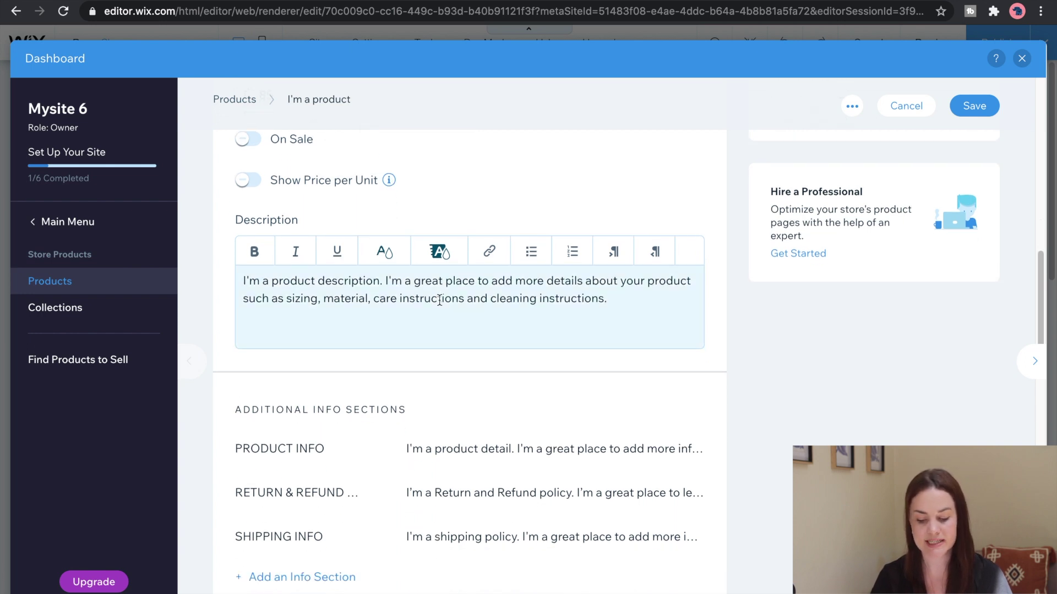
scroll(439, 300, "down", 1)
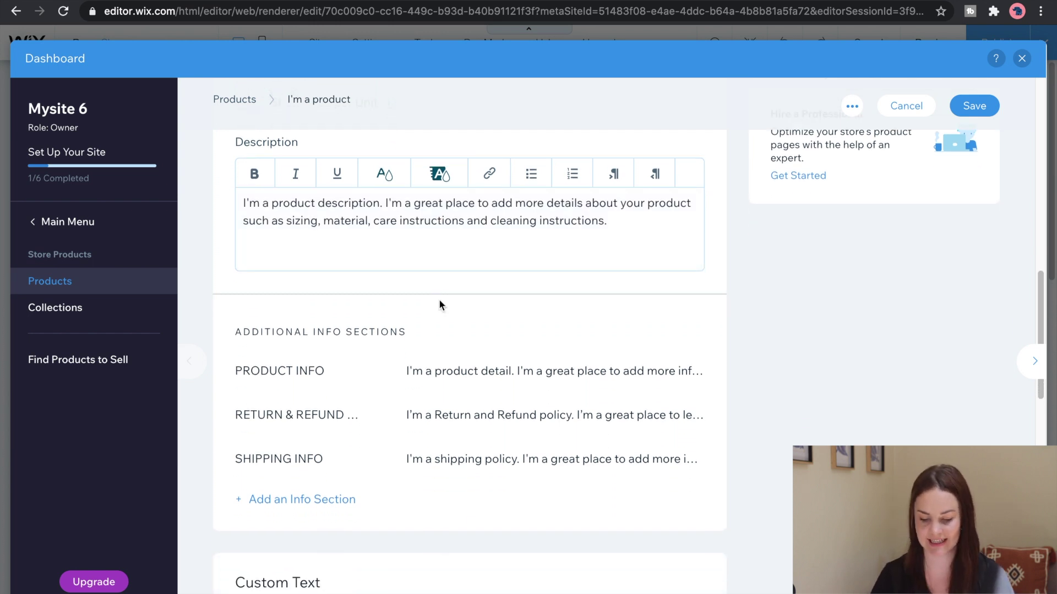
Step: Review the additional info sections, custom text field, product options and the explanation of variants
scroll(440, 305, "down", 2)
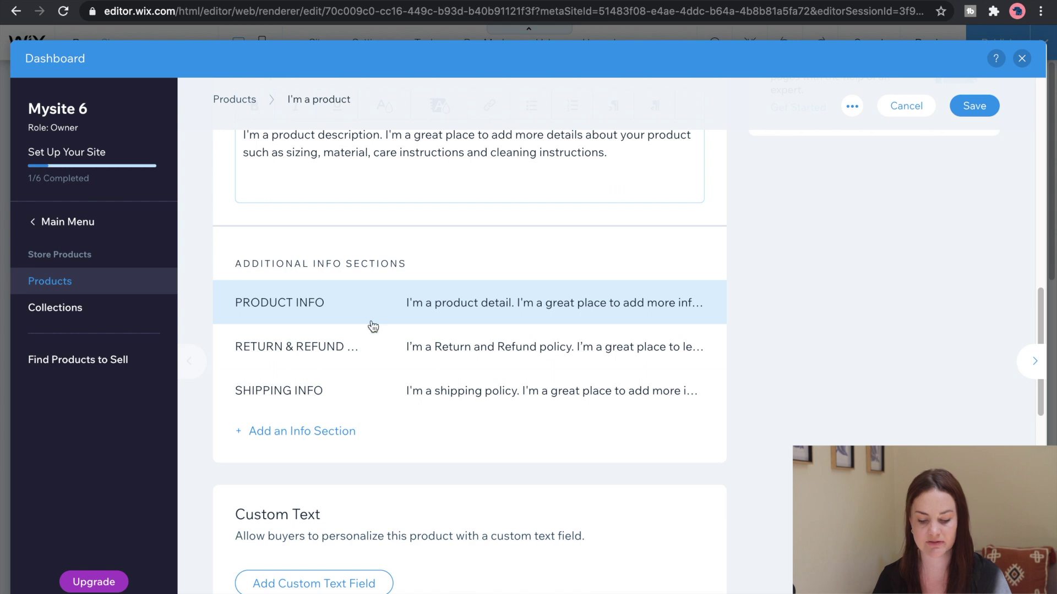
scroll(337, 399, "down", 4)
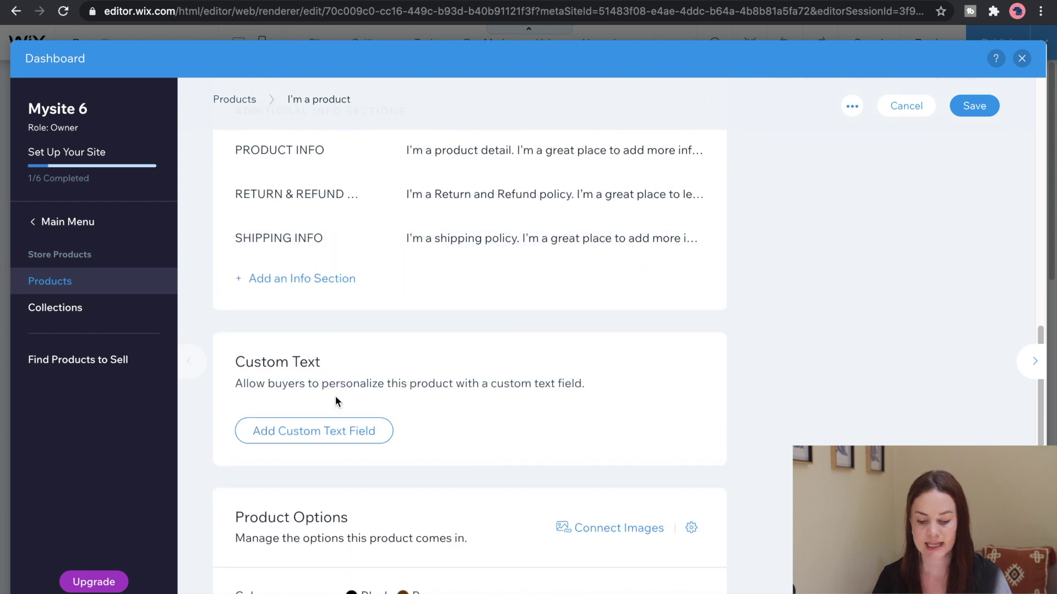
scroll(337, 401, "down", 2)
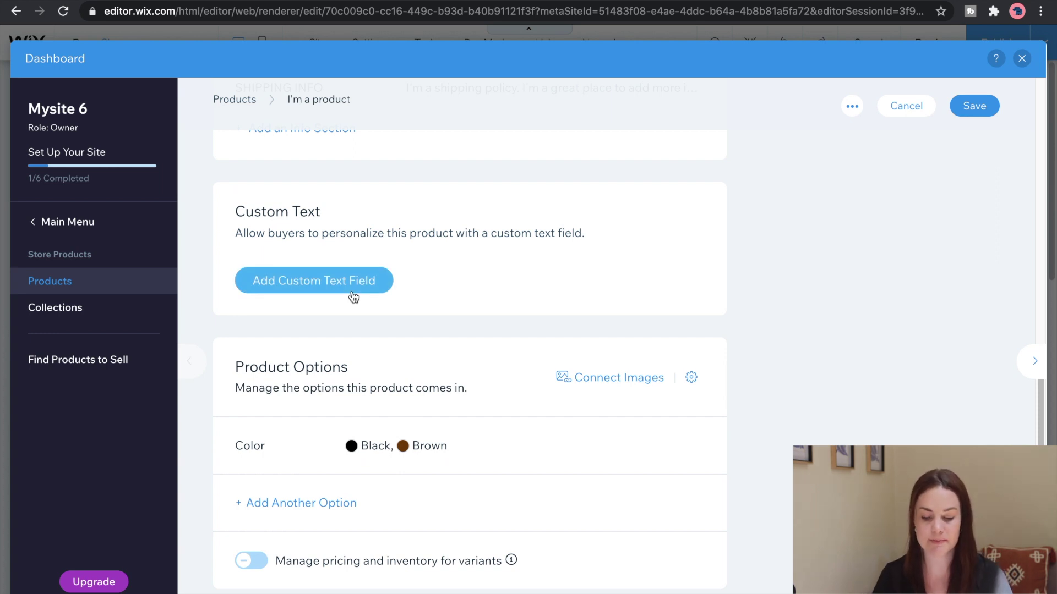
scroll(353, 298, "down", 1)
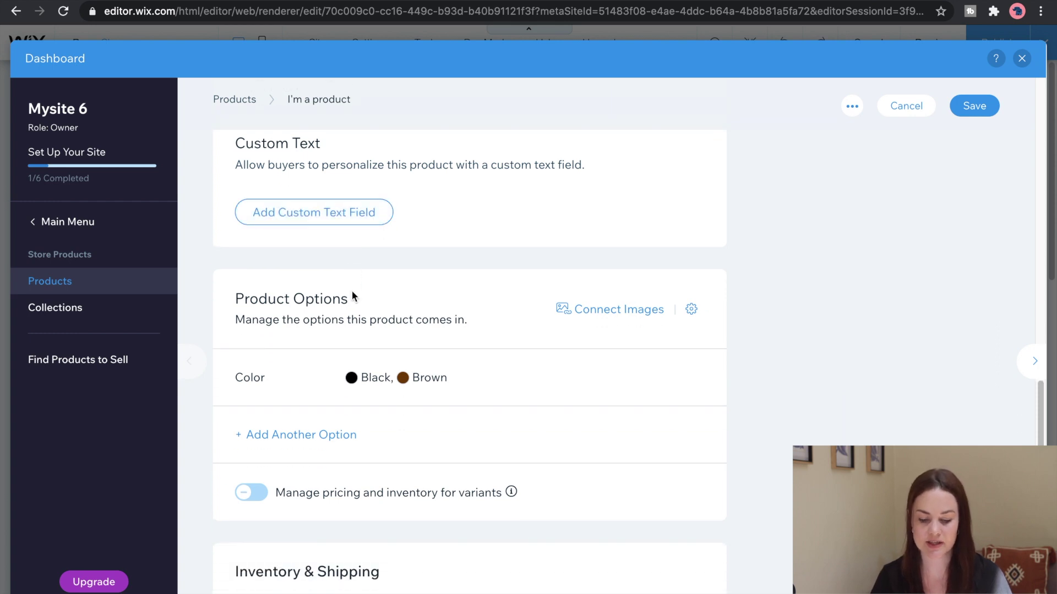
scroll(352, 291, "down", 1)
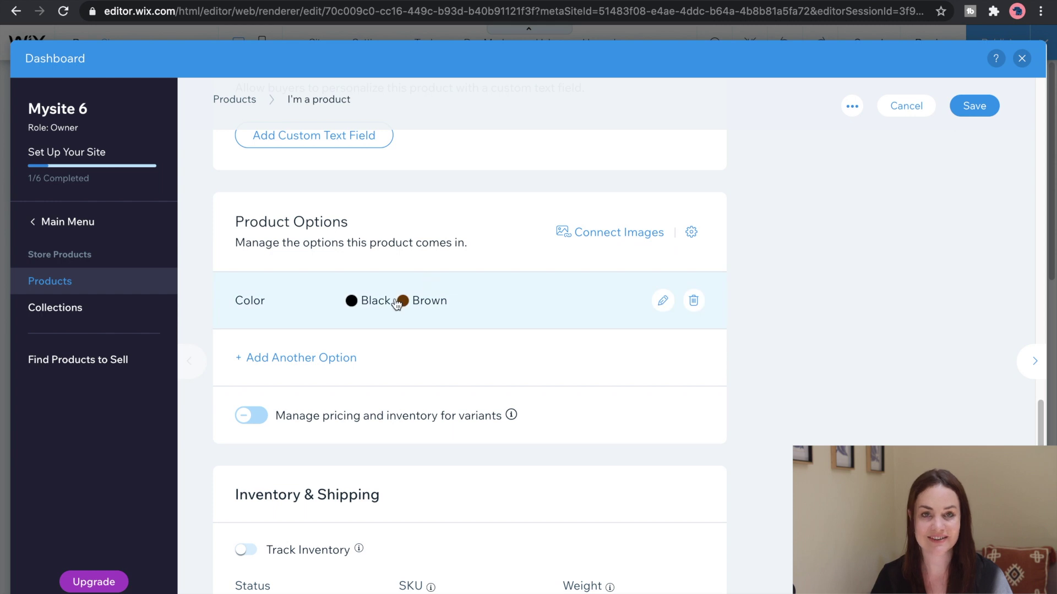
scroll(389, 304, "down", 1)
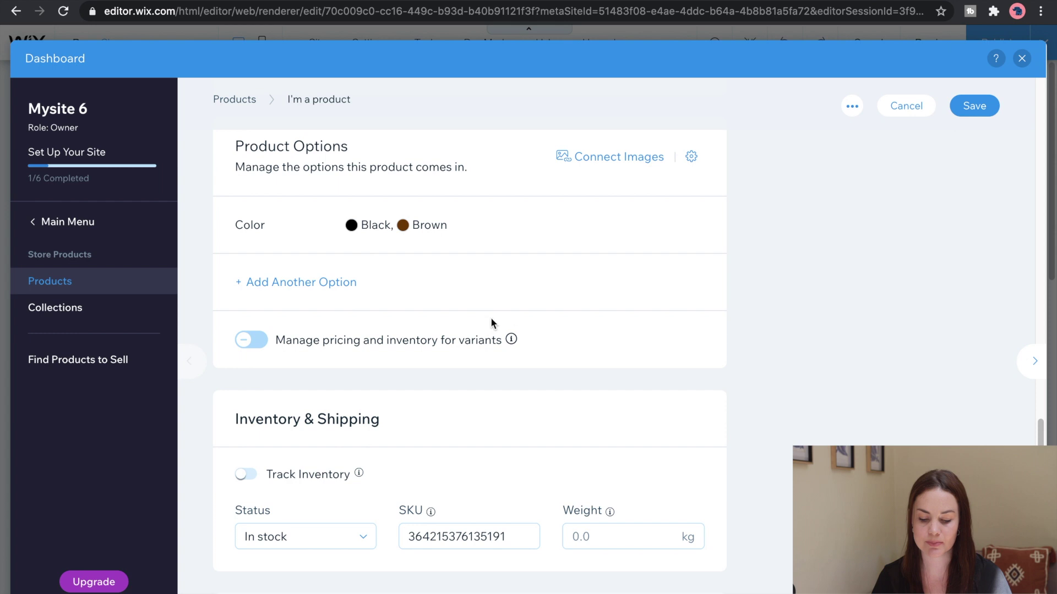
mouse_move(513, 340)
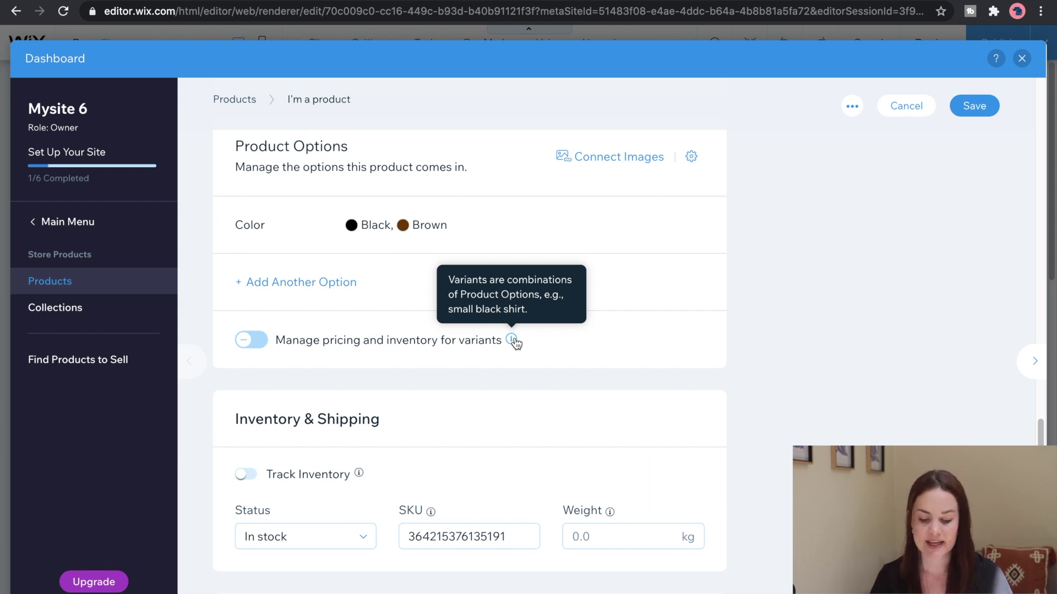
Step: Check the inventory and shipping settings, including the SKU explanation and the available stock status choices
scroll(514, 341, "down", 3)
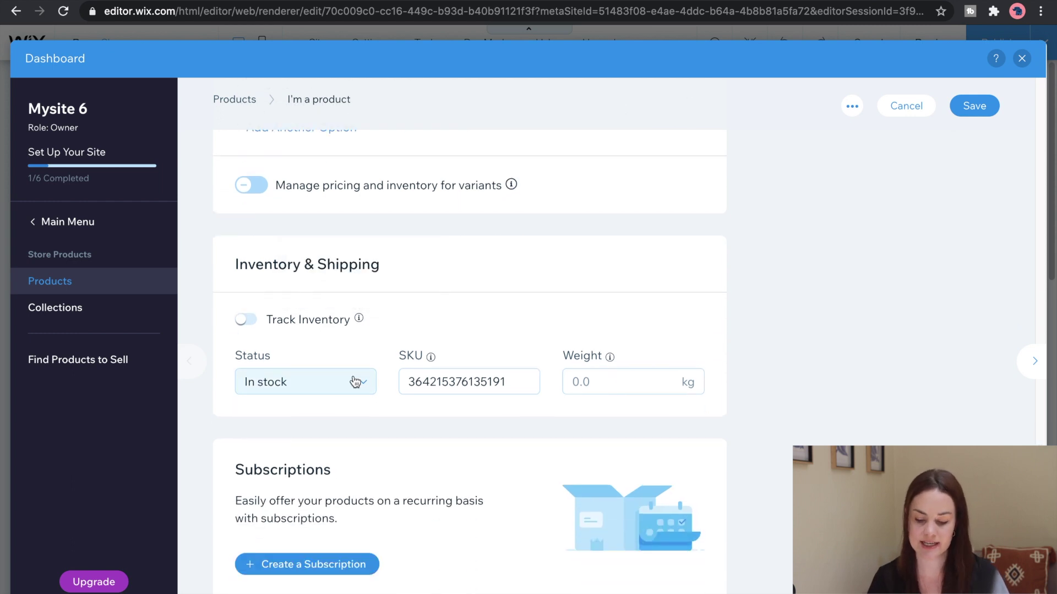
mouse_move(431, 357)
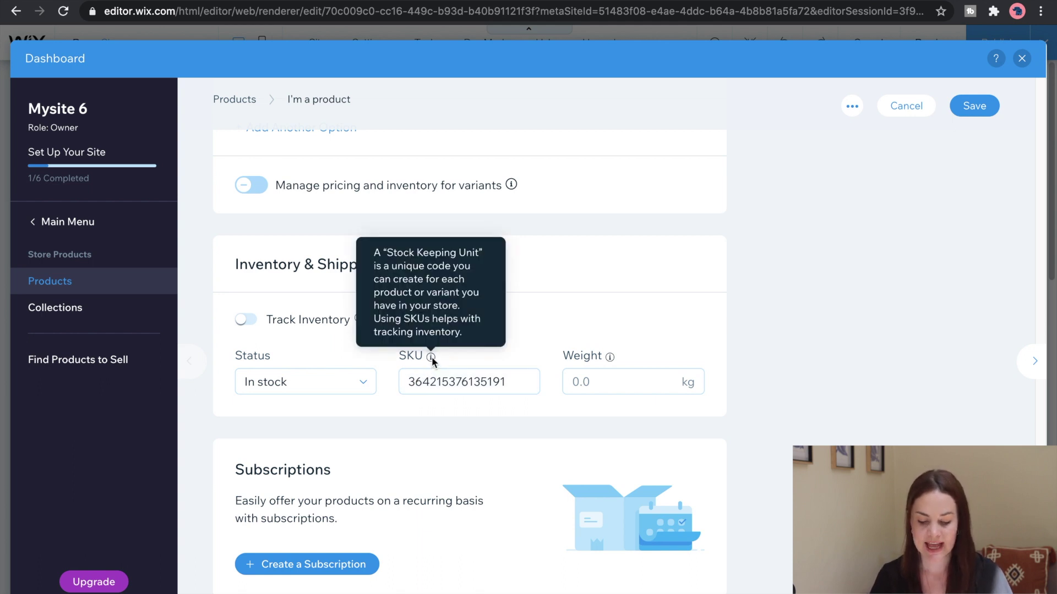
left_click(339, 384)
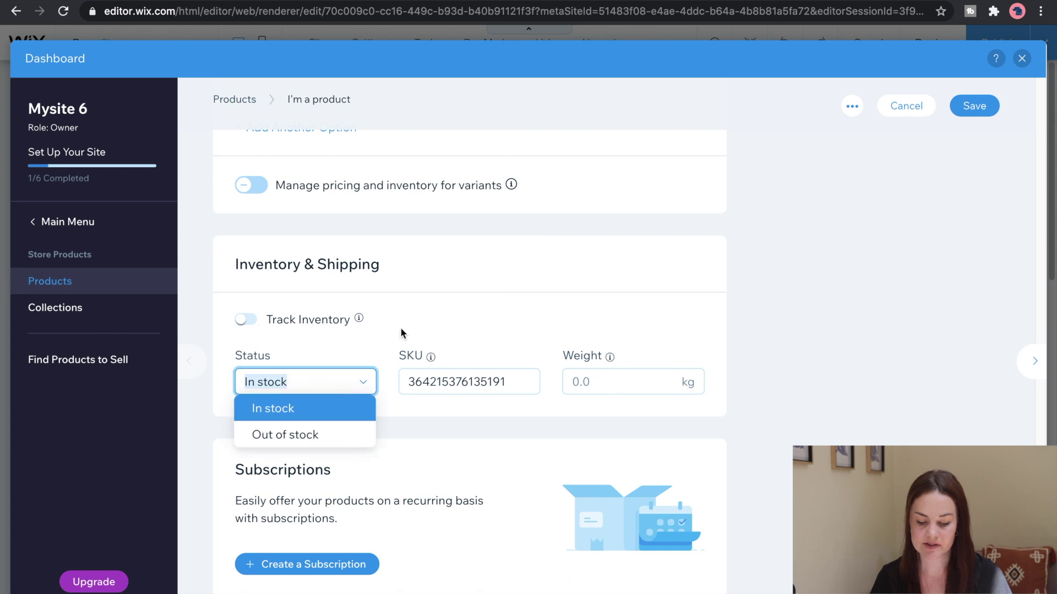
left_click(507, 290)
Step: Open the subscription form for this product, look through its info and details fields, and close it without applying
scroll(507, 286, "down", 2)
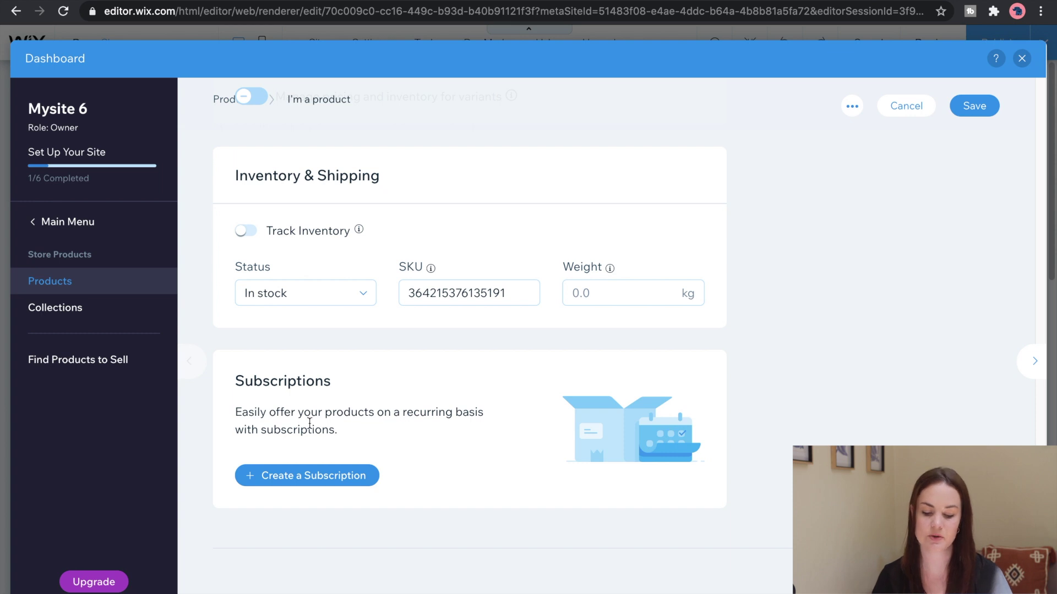
left_click(318, 483)
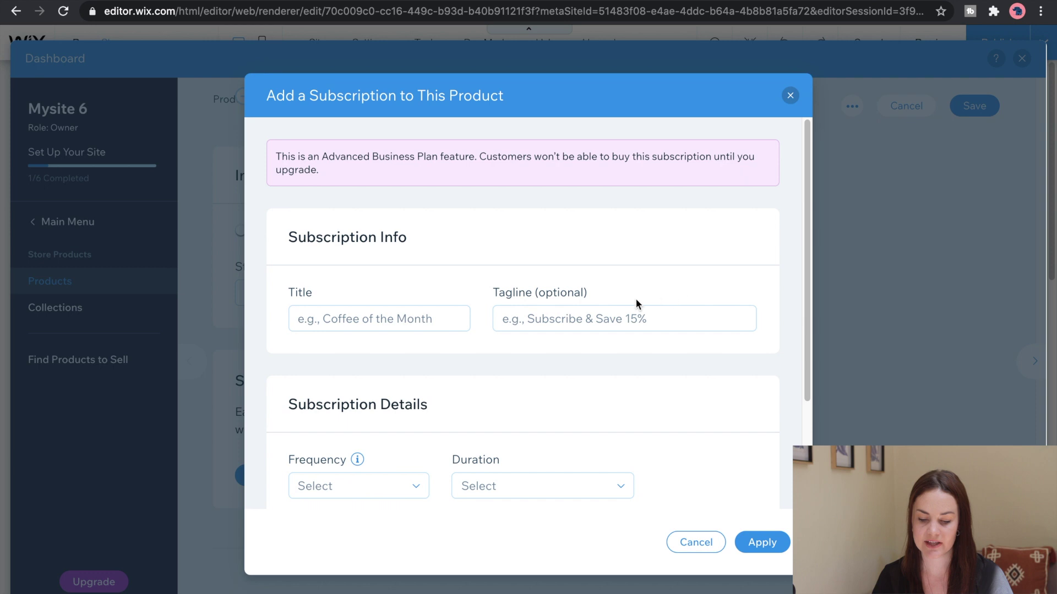
left_click(396, 314)
left_click(564, 311)
scroll(637, 352, "down", 2)
scroll(636, 352, "up", 3)
left_click(790, 96)
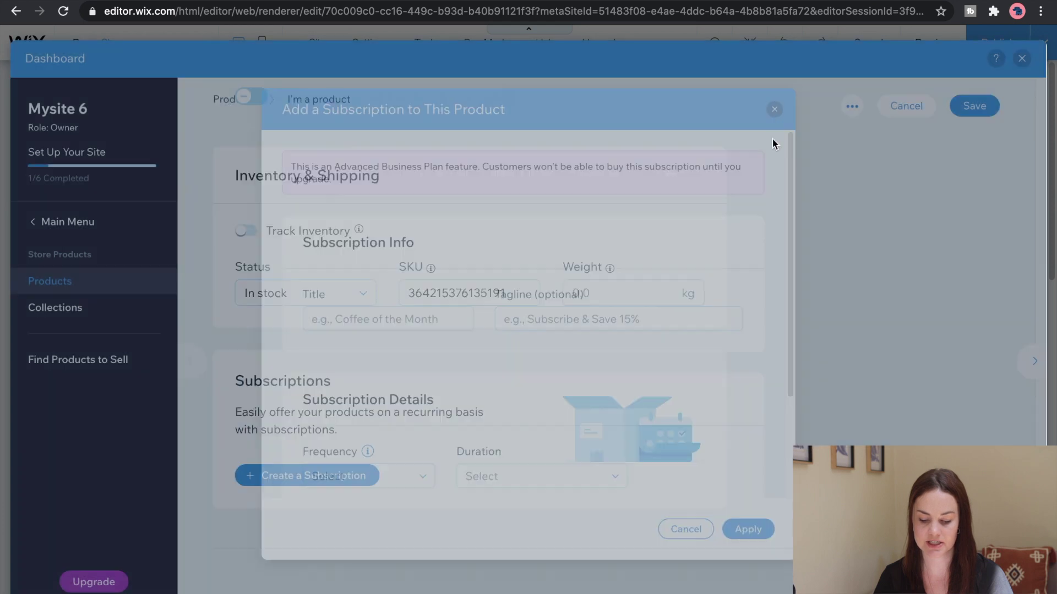
Step: Go back over the product's images, visibility, collections and promotion options
scroll(679, 295, "up", 10)
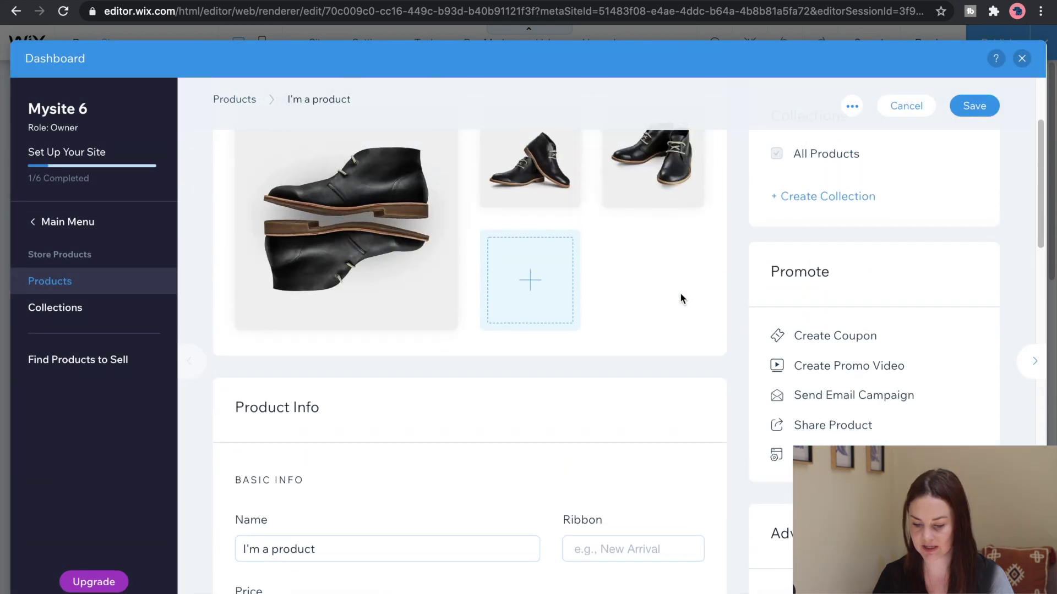
scroll(680, 299, "up", 3)
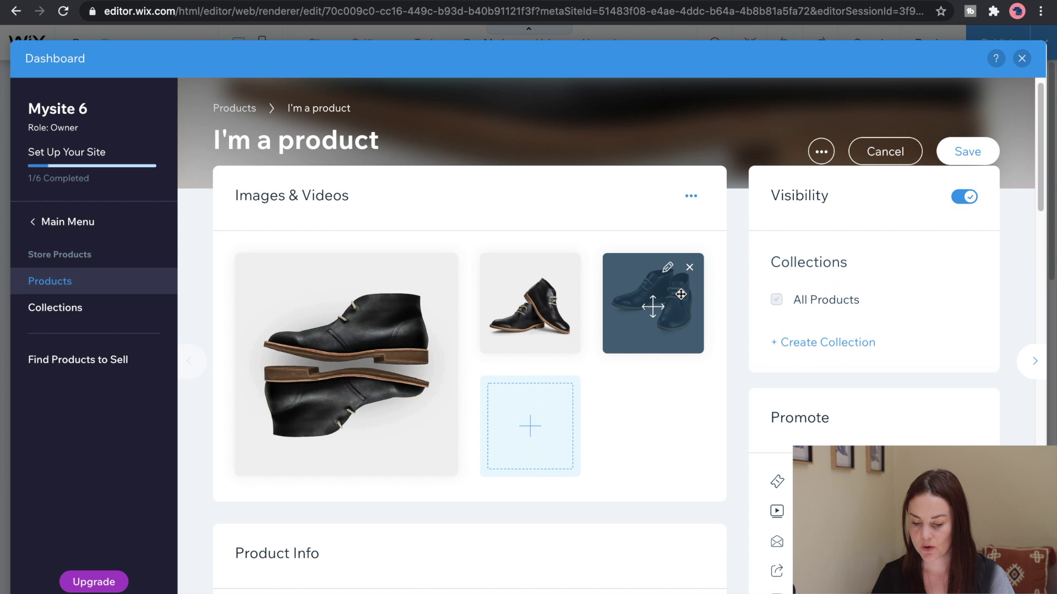
scroll(680, 294, "down", 2)
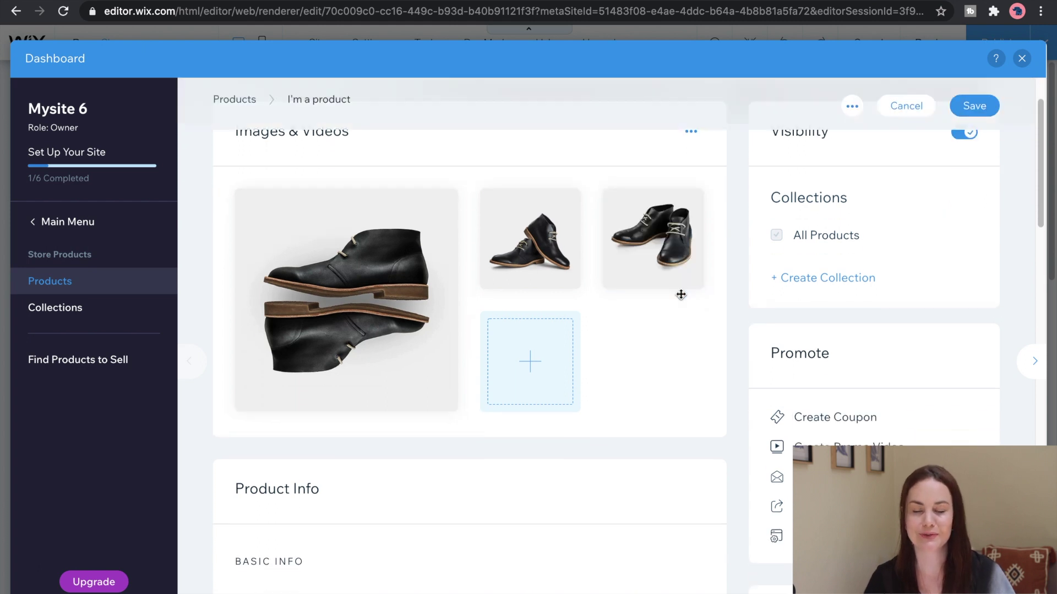
Step: Start a new coupon from the product's promotion options and choose the percentage discount type
scroll(680, 294, "up", 3)
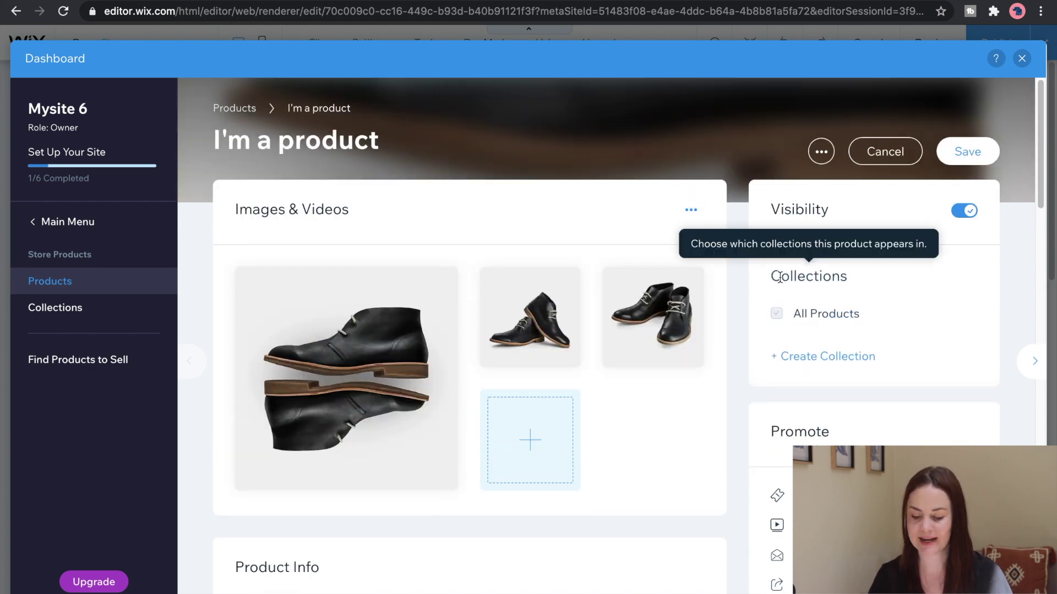
scroll(780, 276, "down", 3)
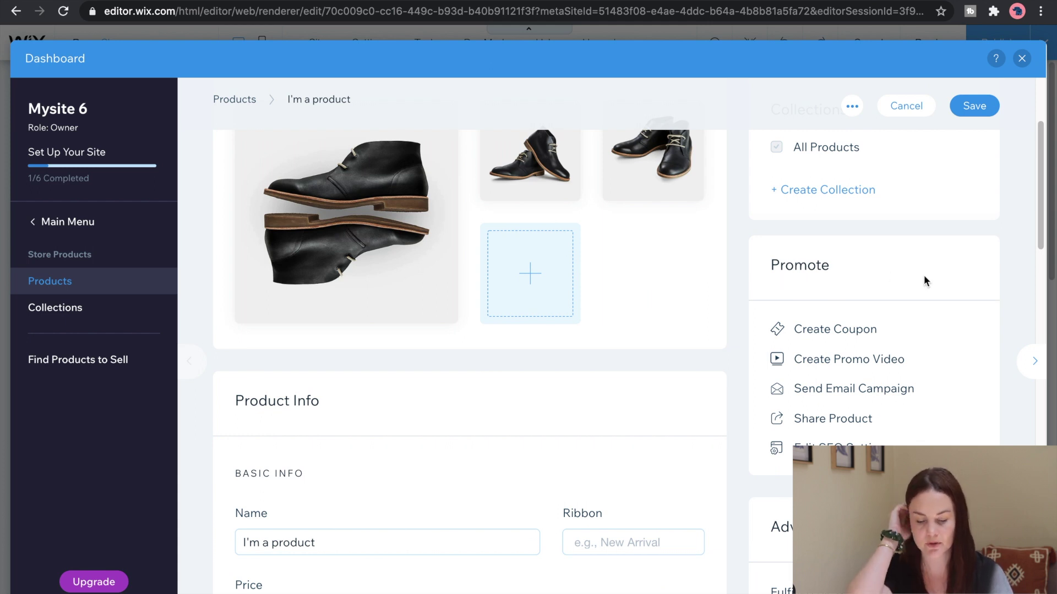
left_click(840, 336)
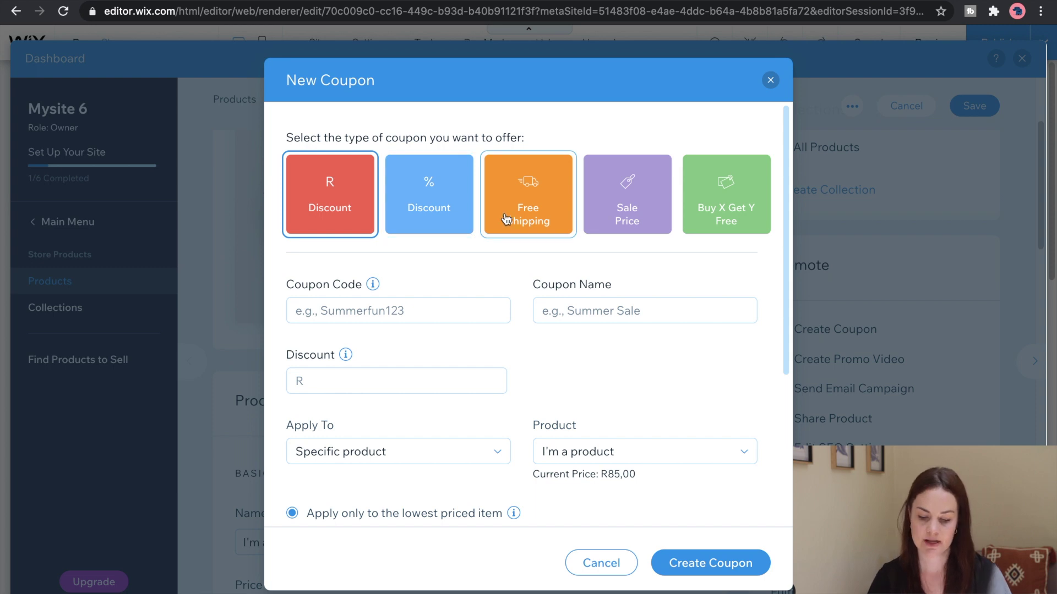
scroll(503, 217, "down", 4)
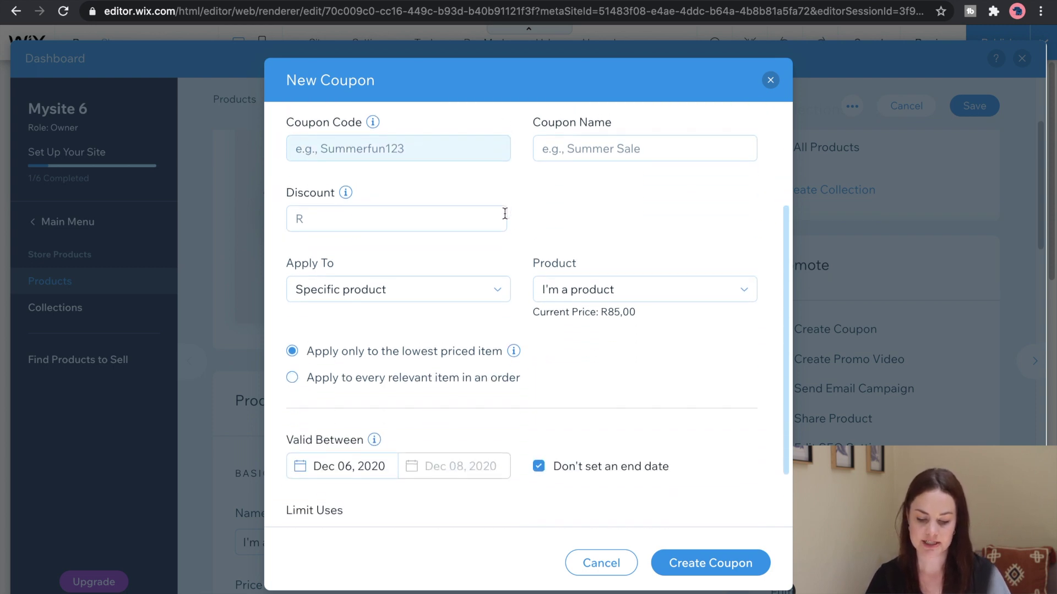
scroll(504, 213, "up", 3)
left_click(429, 149)
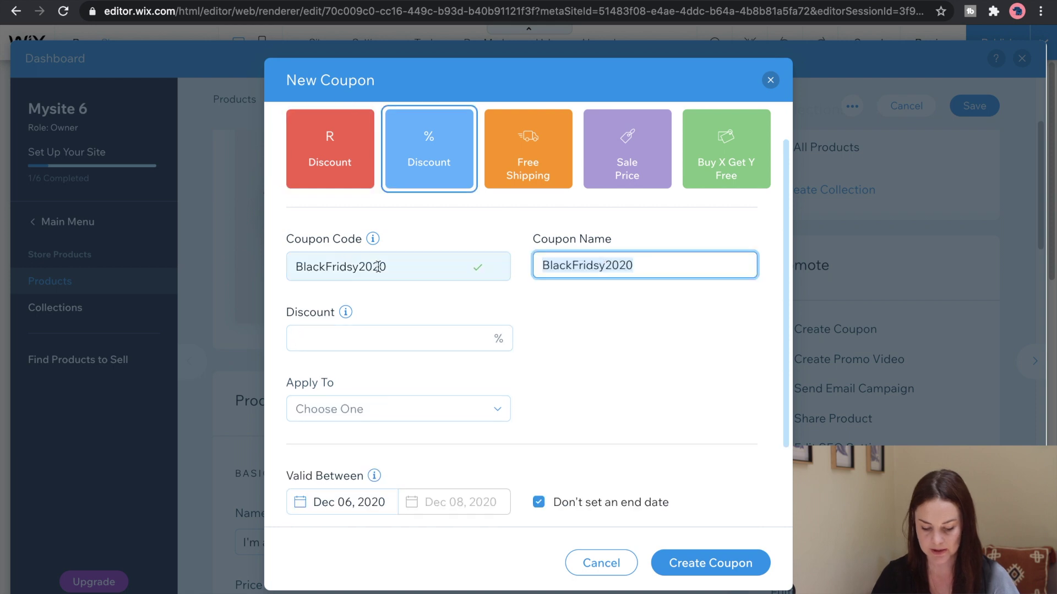
Step: Correct the spelling of both the coupon code and the coupon name to BlackFriday2020
double_click(356, 267)
left_click(355, 267)
key("BackSpace")
type("a")
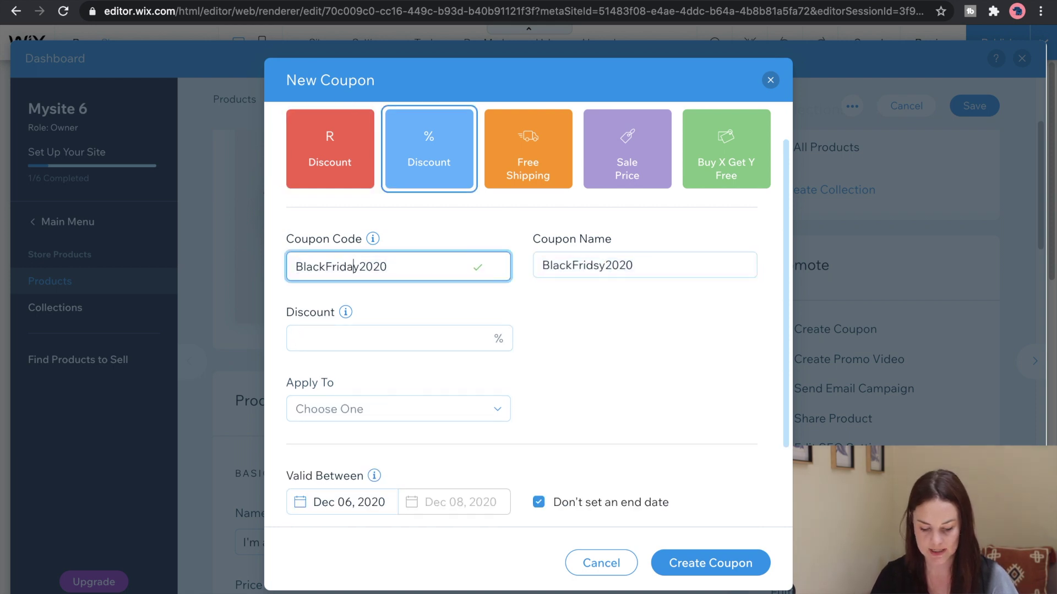
double_click(637, 267)
left_click(601, 265)
key("BackSpace")
type("a")
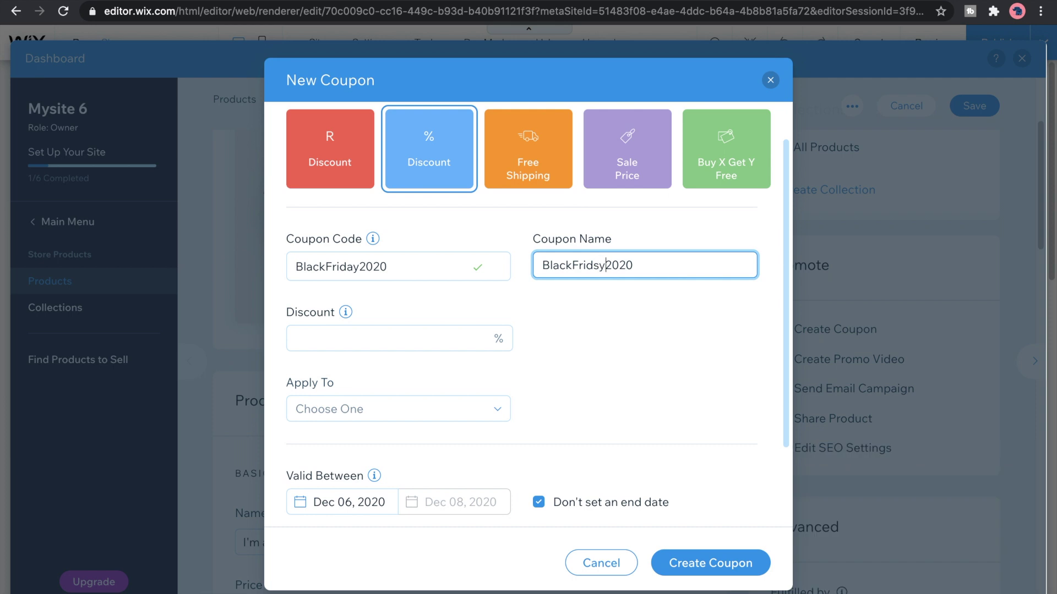
Step: Set the coupon's discount to 40% and check the choices for what it applies to and its usage limits
left_click(456, 339)
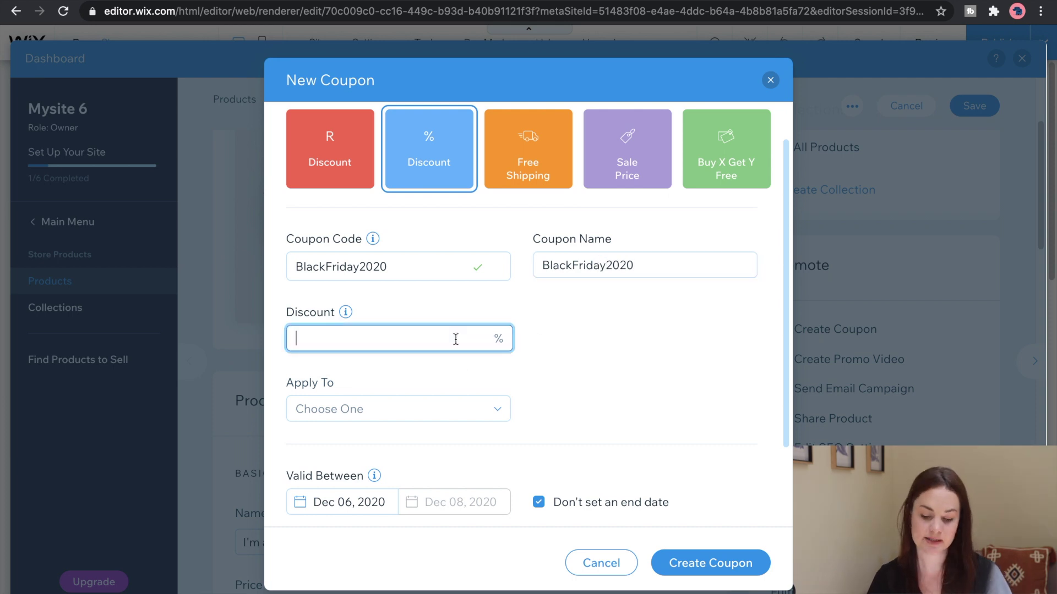
type("40")
left_click(477, 417)
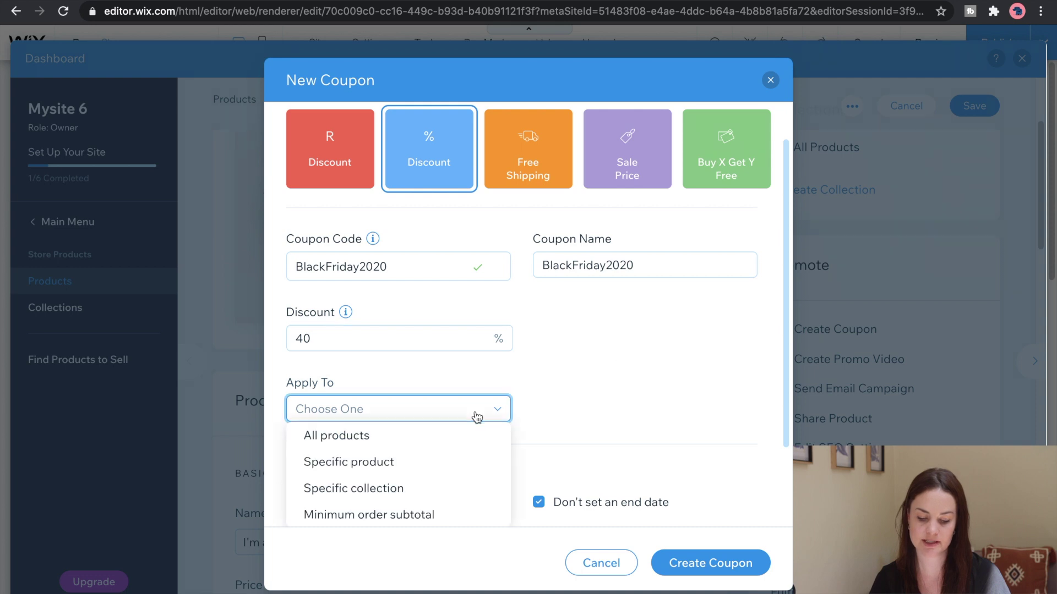
scroll(476, 416, "down", 3)
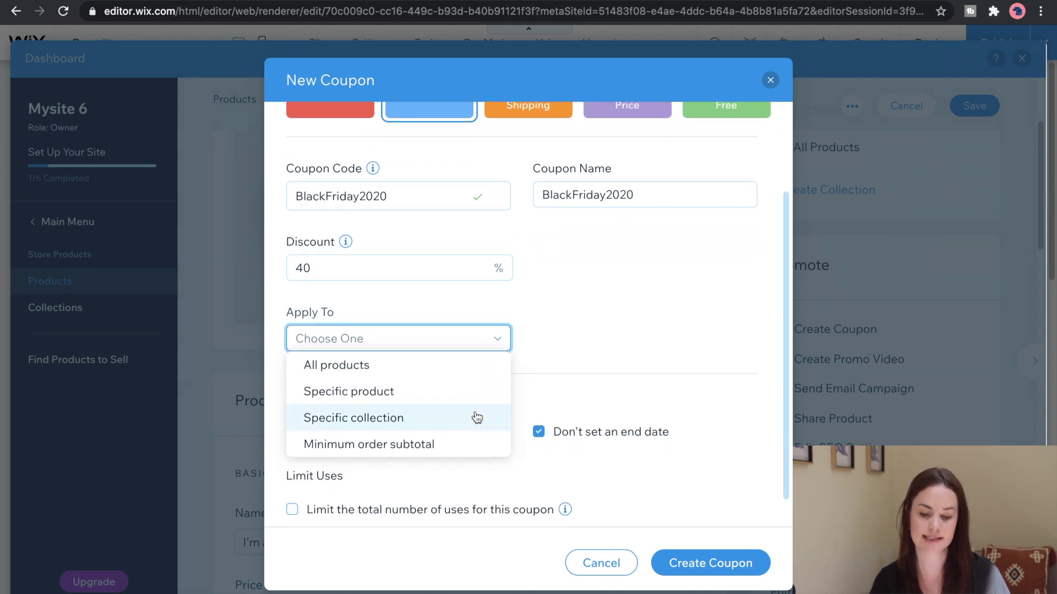
left_click(648, 281)
scroll(648, 281, "down", 1)
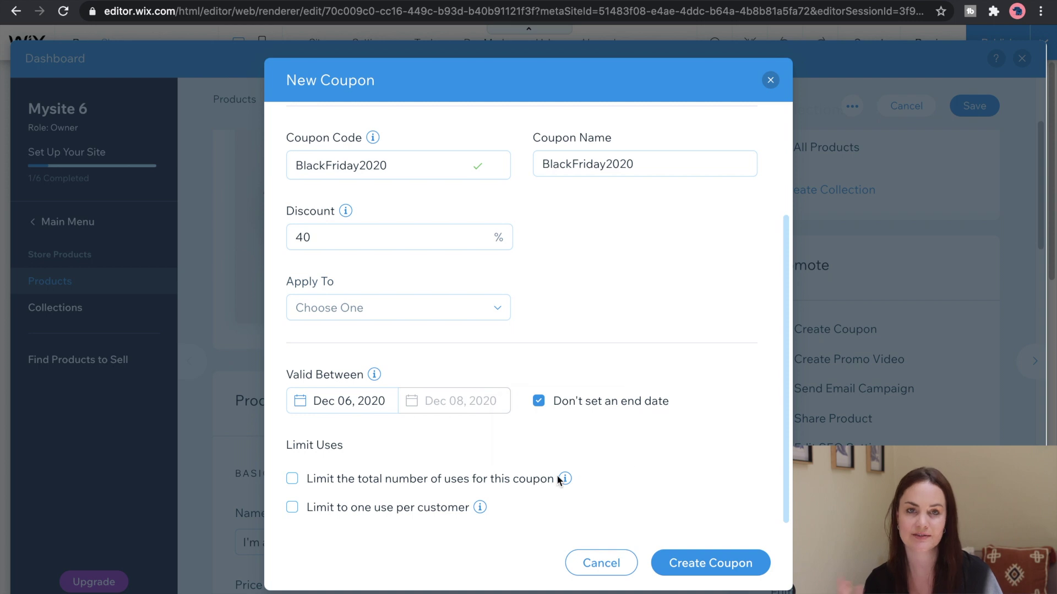
mouse_move(565, 480)
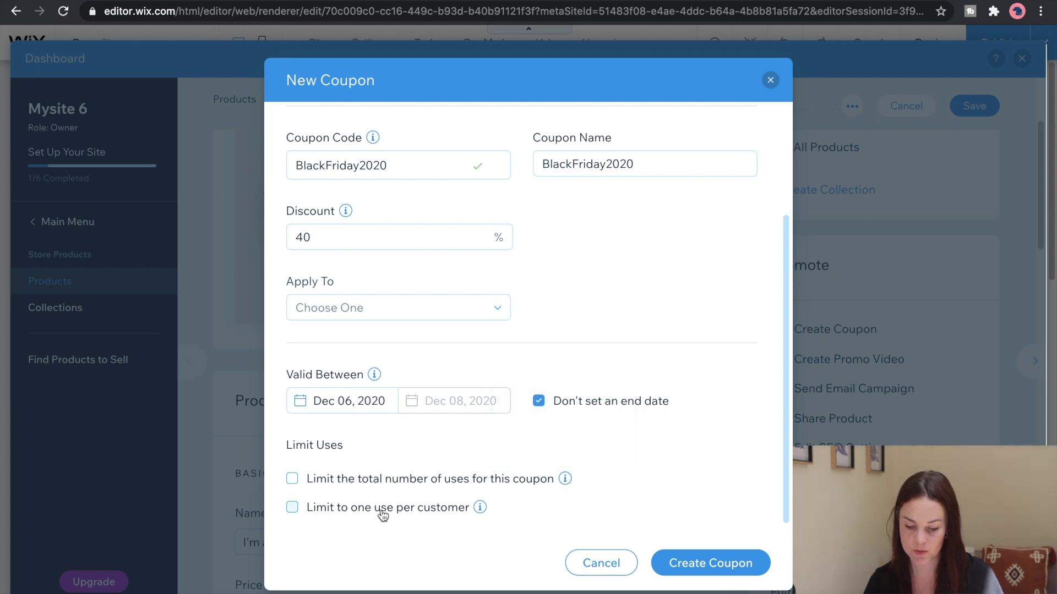
Step: Apply the coupon to all products and create it
left_click(734, 555)
left_click(467, 308)
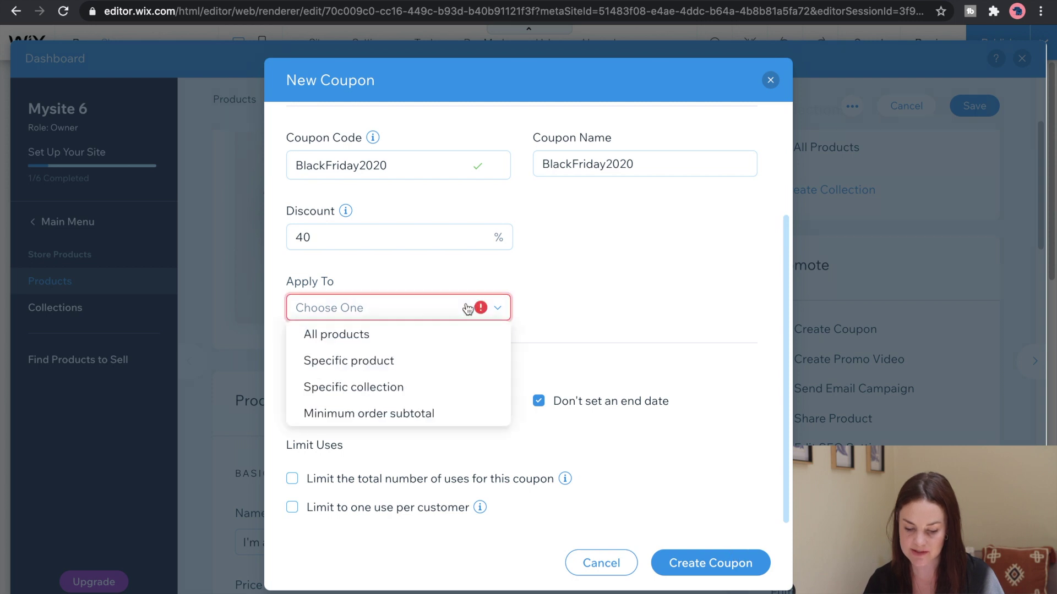
left_click(437, 334)
left_click(709, 564)
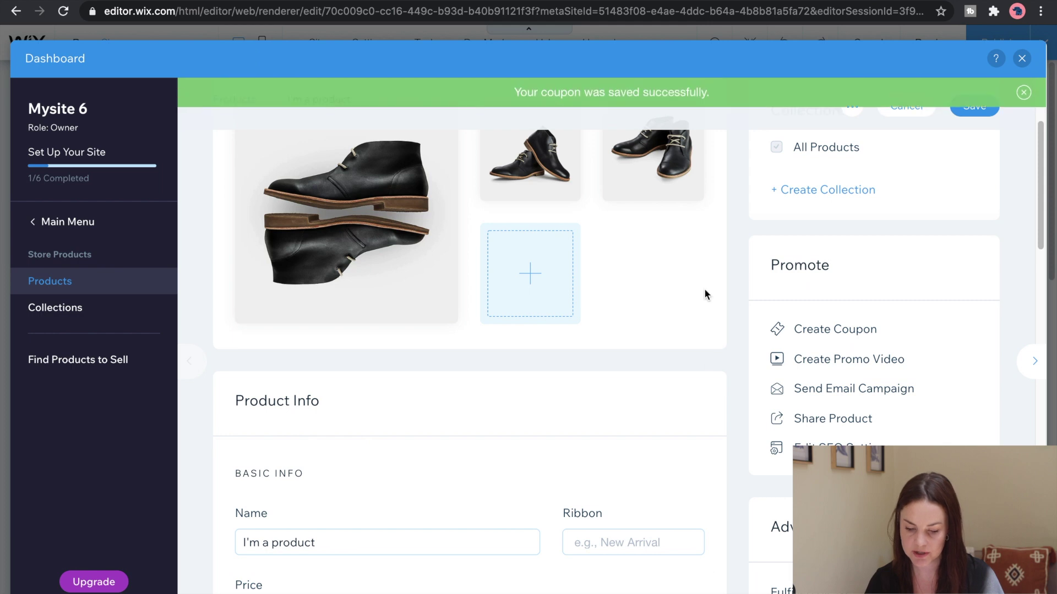
Step: Look over the rest of the product page, leave it without saving and return to the Shop page in the site editor
scroll(705, 294, "up", 3)
scroll(705, 295, "down", 10)
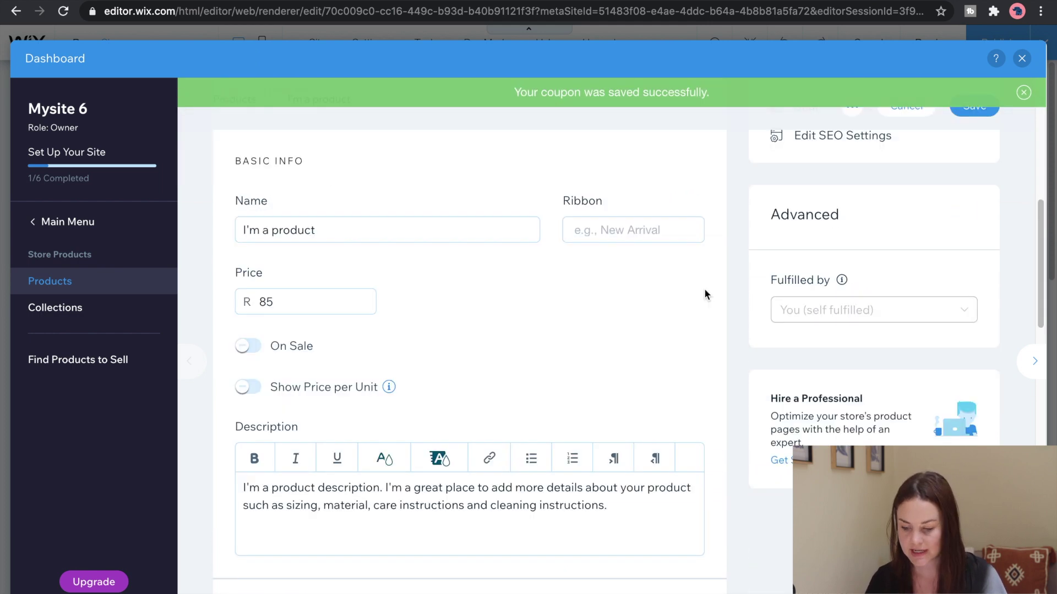
scroll(705, 294, "down", 15)
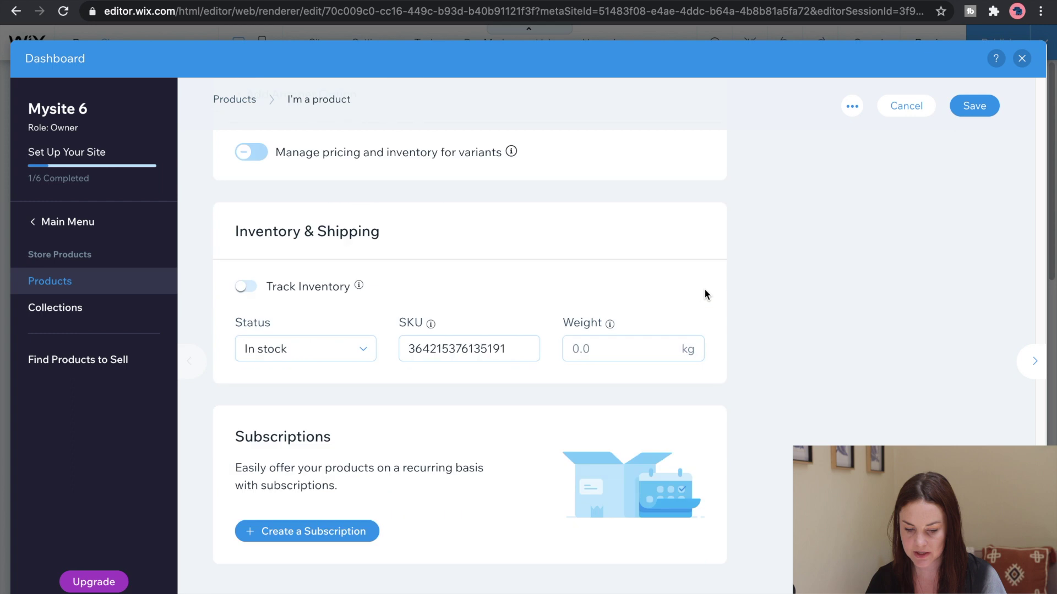
scroll(661, 220, "up", 20)
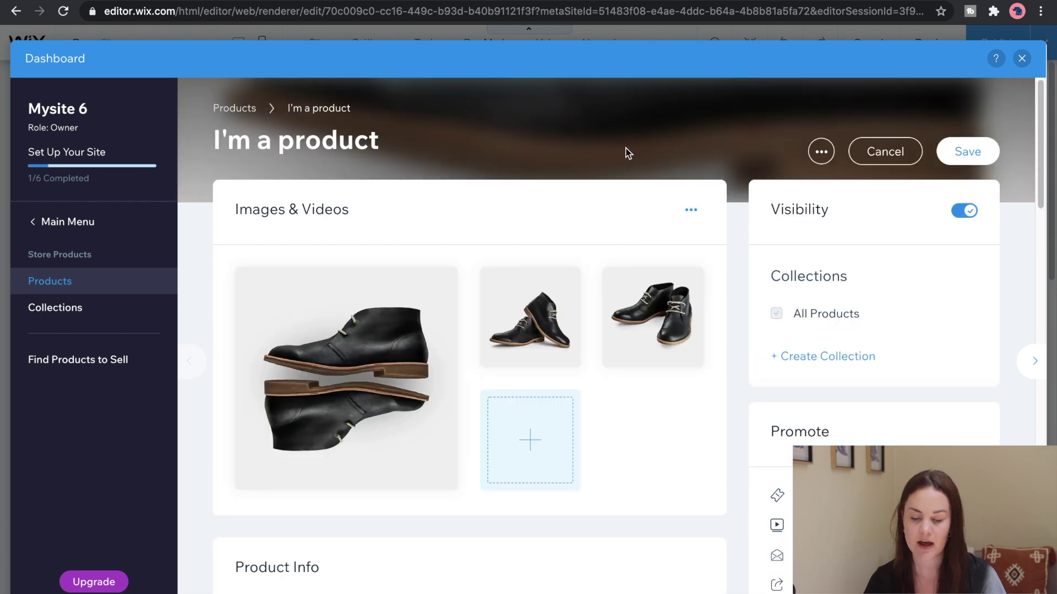
left_click(887, 150)
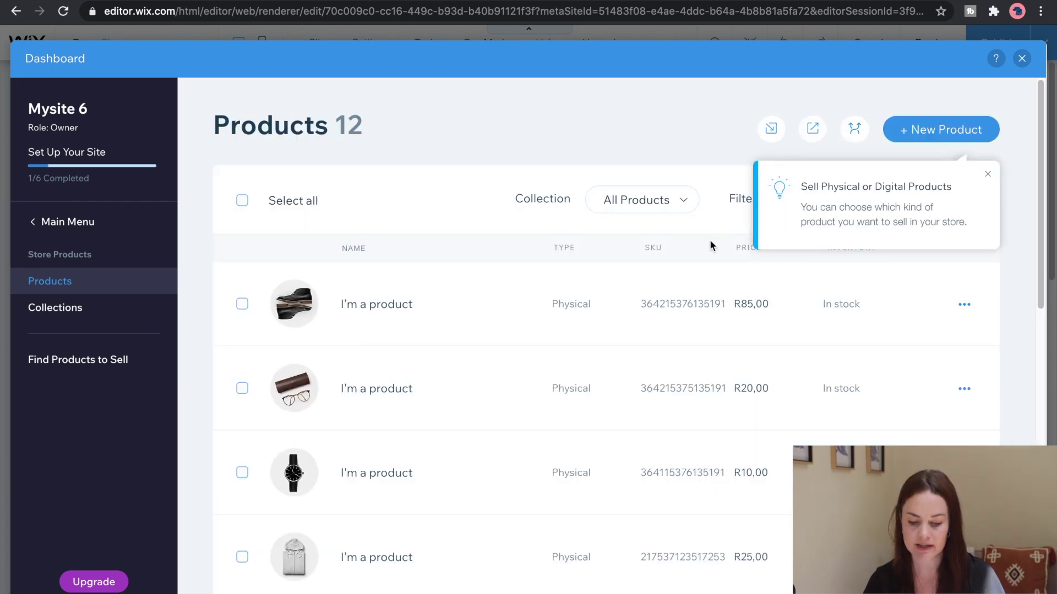
left_click(1022, 58)
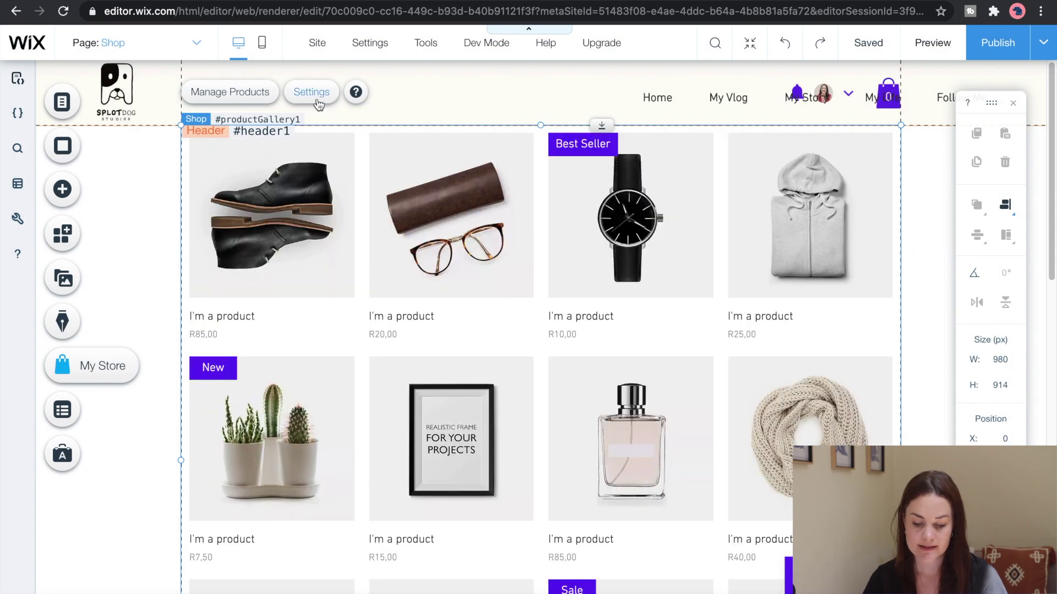
Step: Open the shop gallery's layout settings and look through the available options
left_click(314, 100)
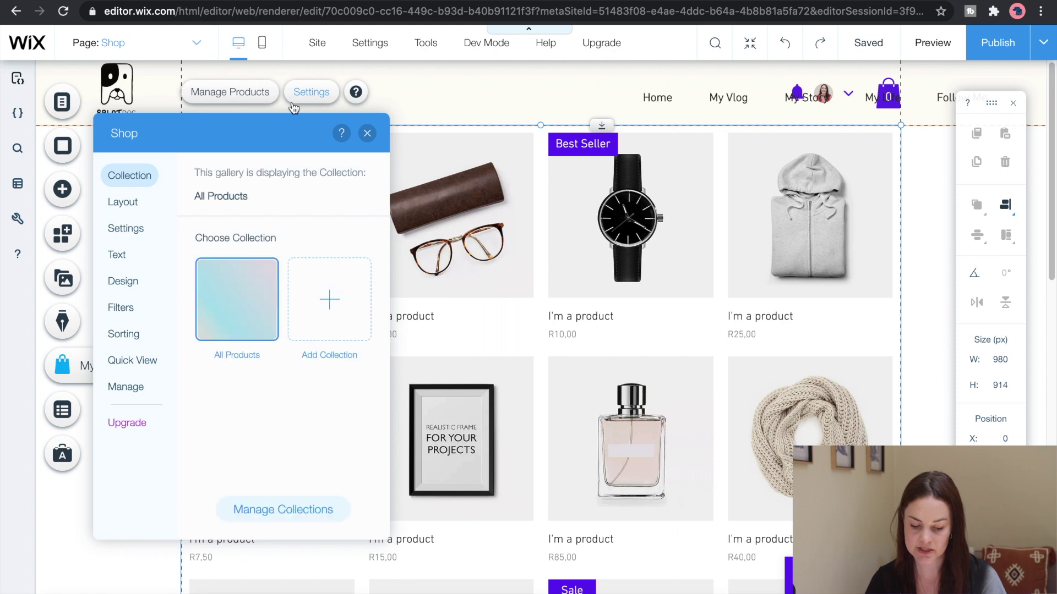
left_click(124, 207)
scroll(247, 347, "down", 5)
scroll(248, 342, "up", 5)
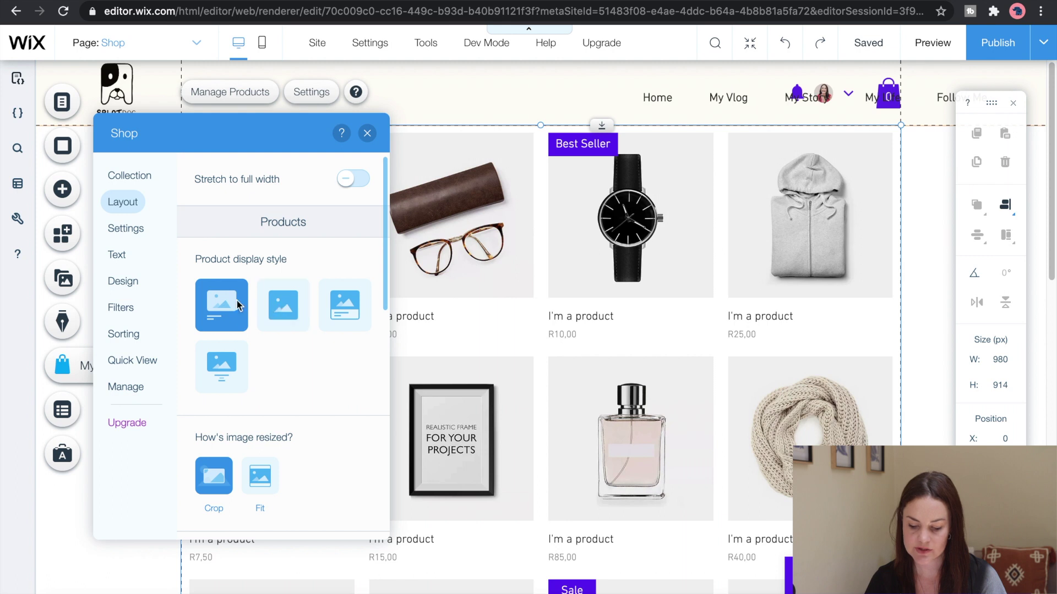
Step: Try the different product display styles and choose the one with centred text and a divider below the image
left_click(280, 306)
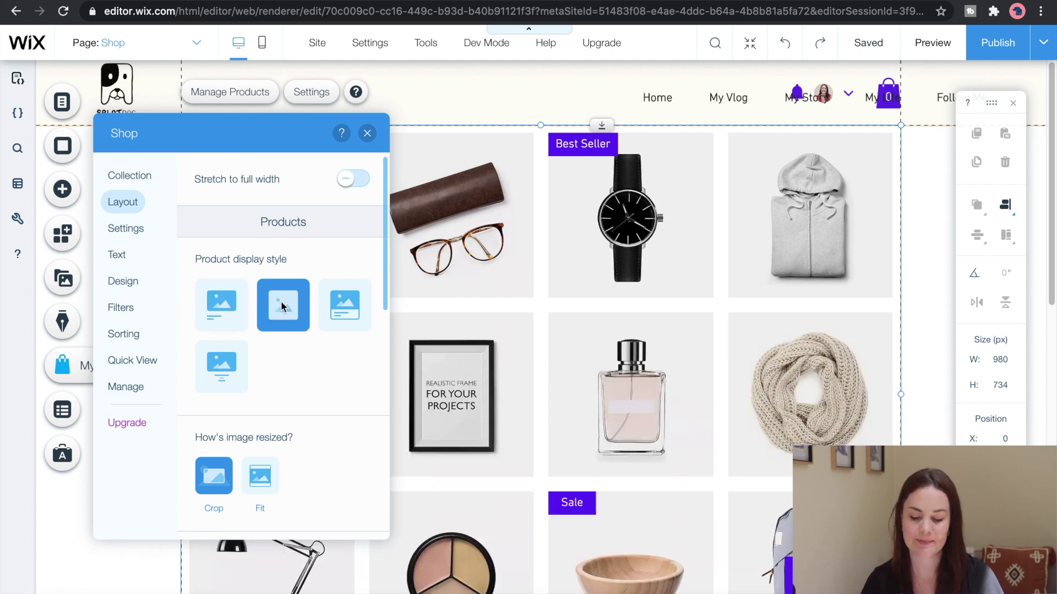
left_click(236, 311)
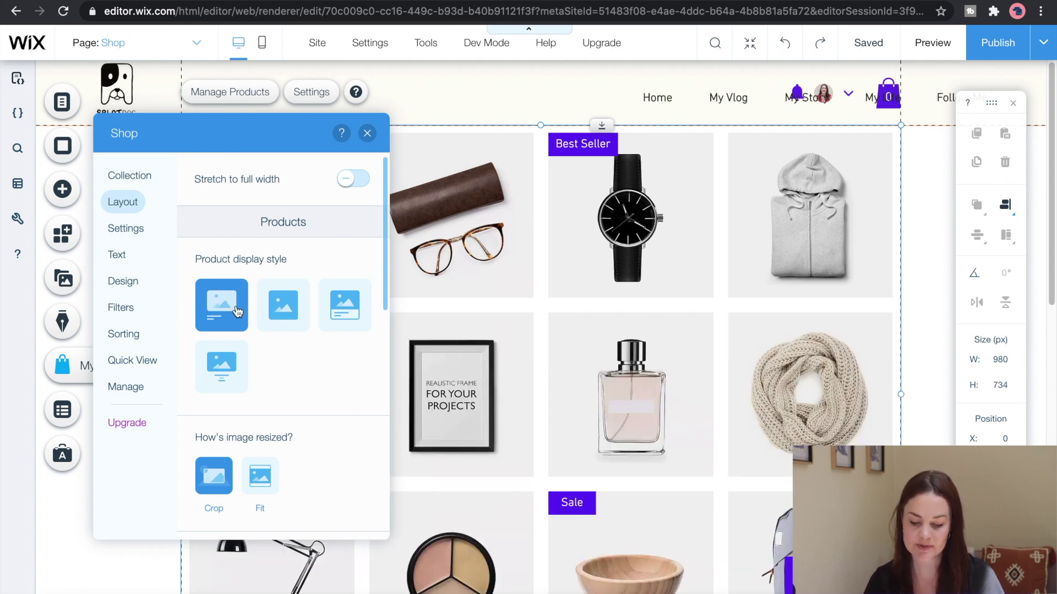
left_click(273, 306)
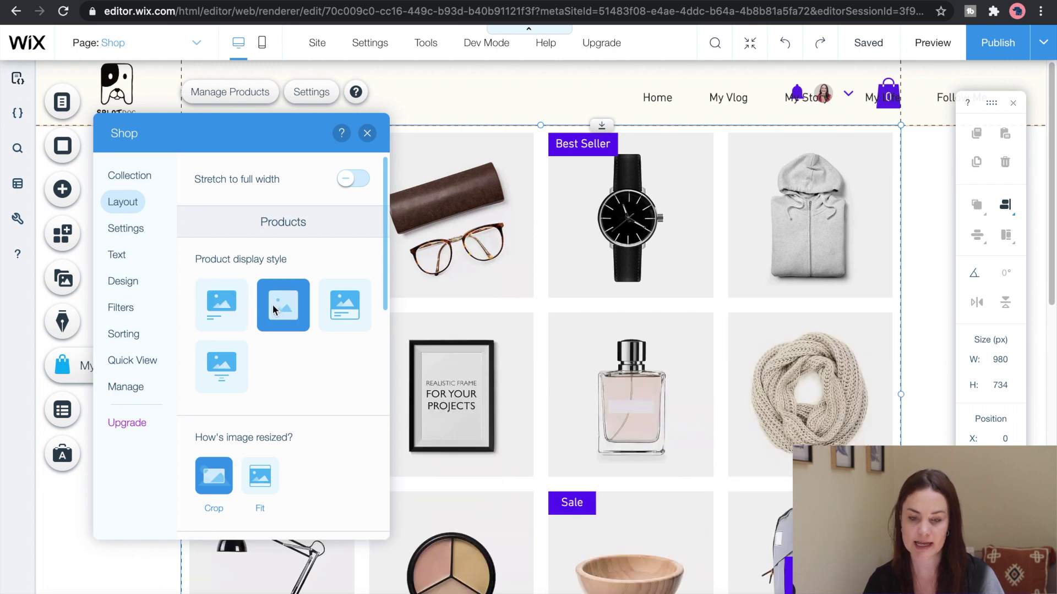
left_click(344, 316)
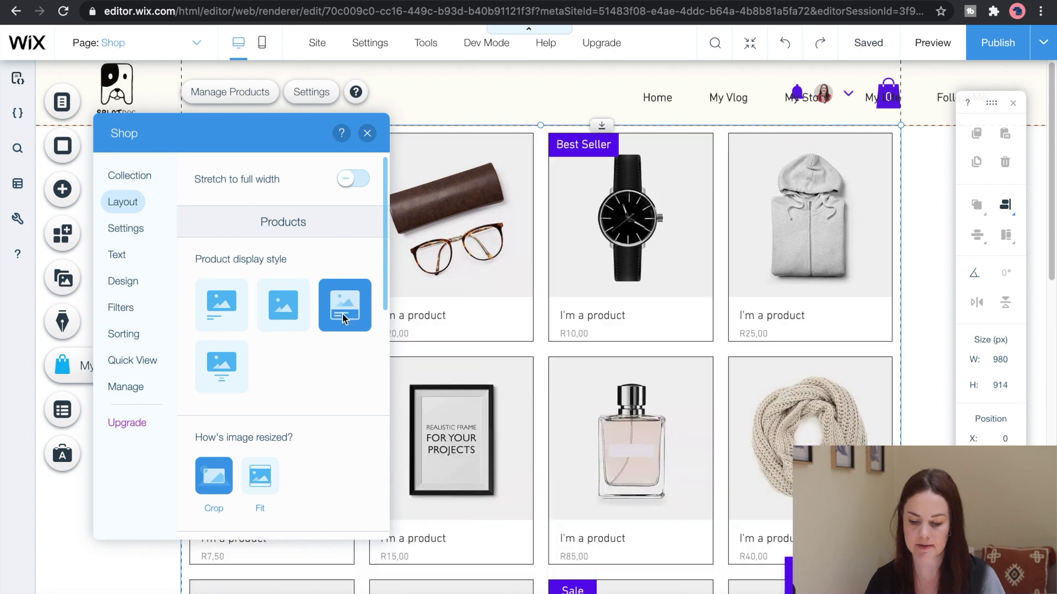
scroll(343, 318, "down", 2)
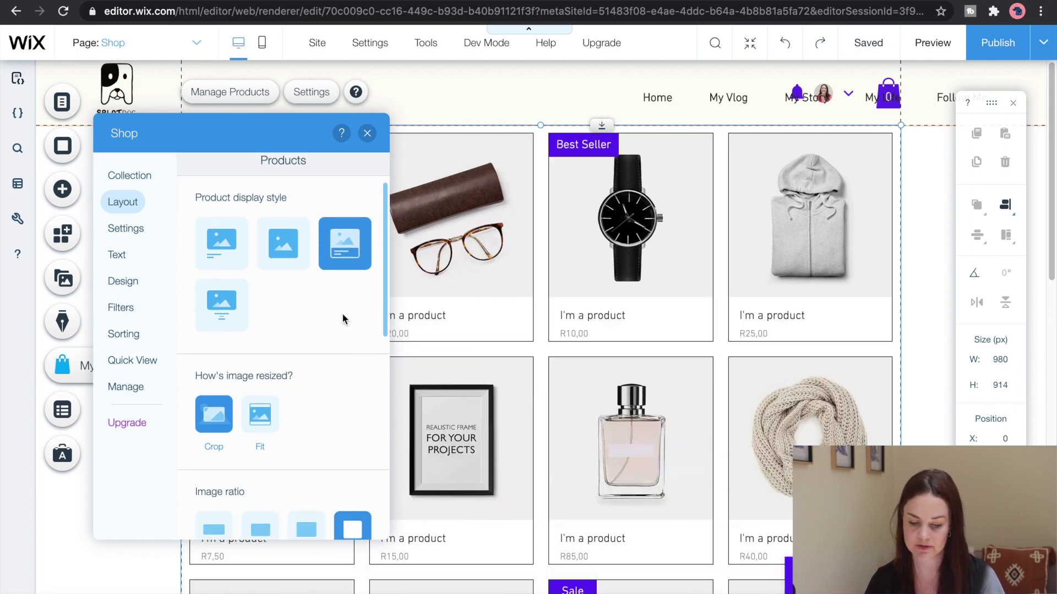
left_click(228, 304)
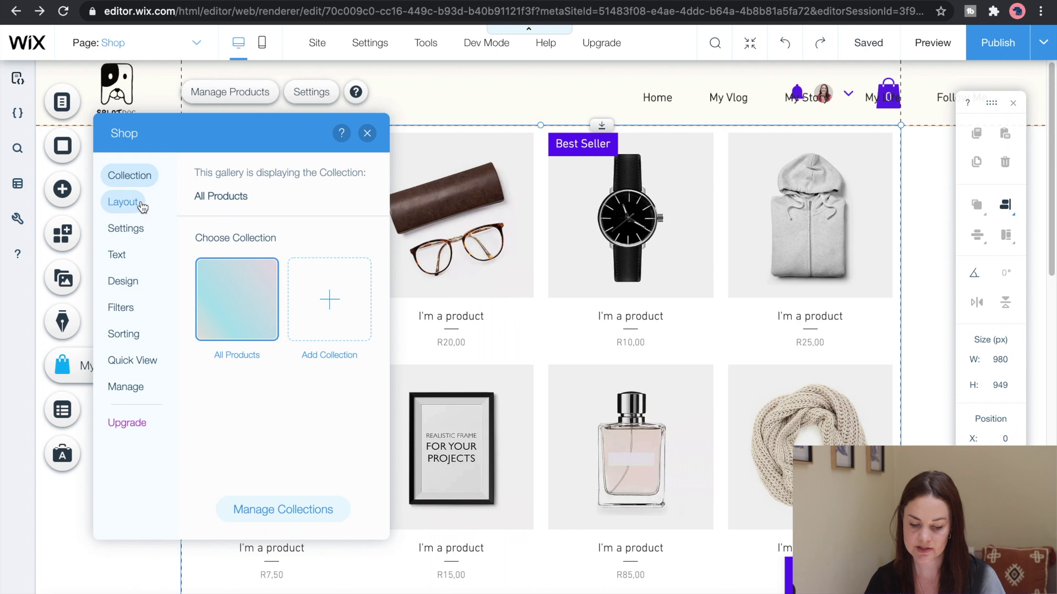
Step: Try the Fit image resizing in the gallery layout and set it back to Crop
left_click(140, 205)
scroll(209, 355, "down", 2)
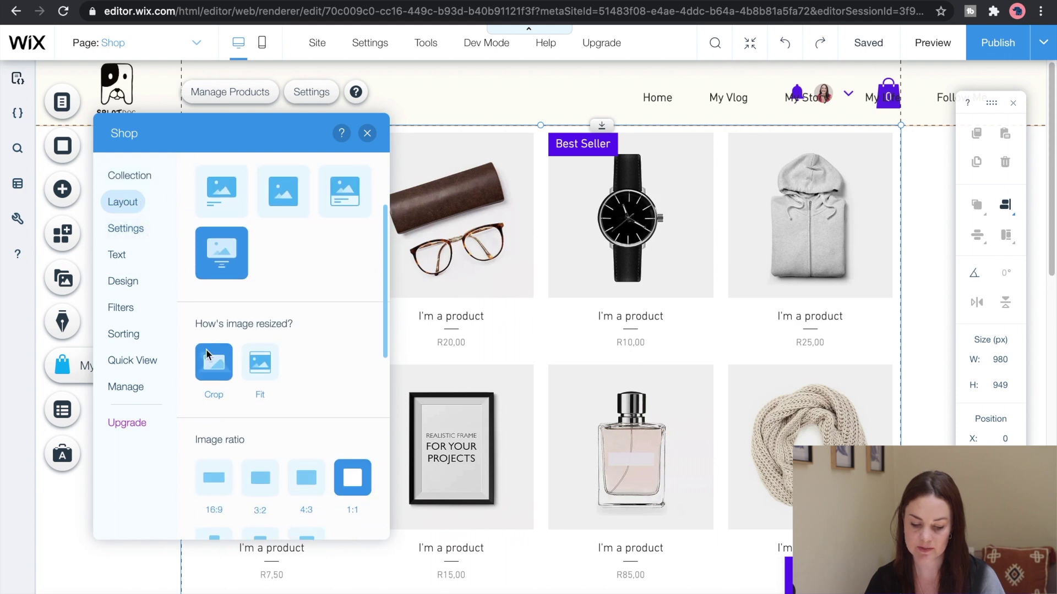
left_click(268, 365)
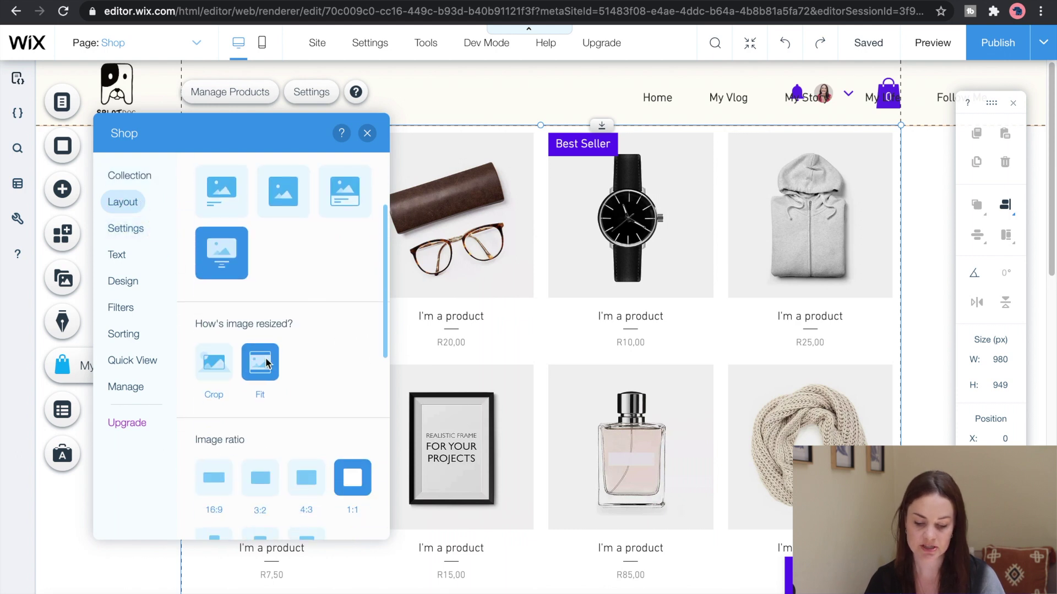
left_click(213, 366)
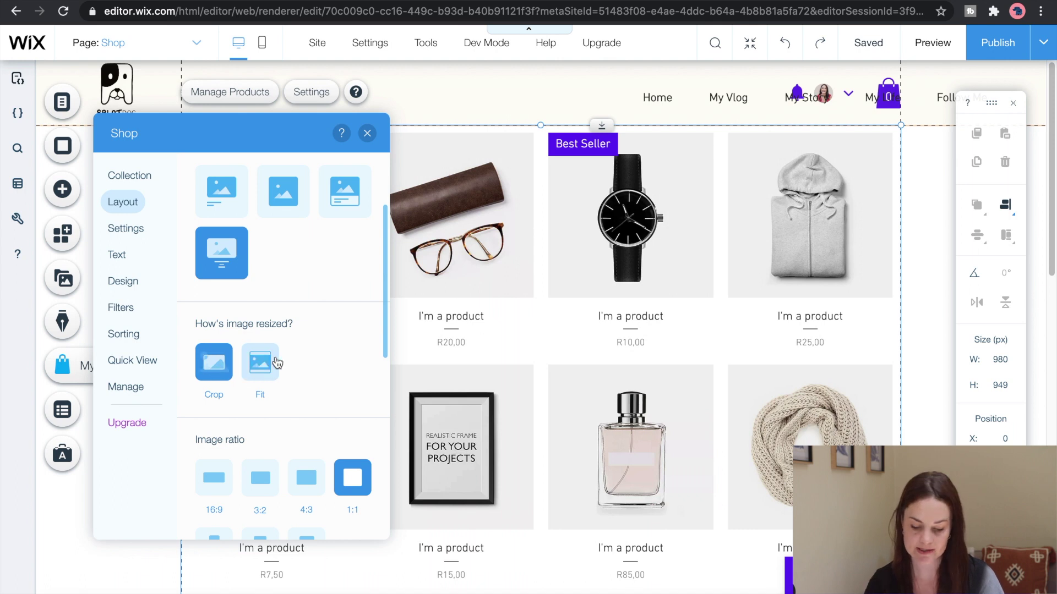
Step: Review the image ratio and text alignment options, and set the product grid to 2 columns
scroll(305, 345, "down", 4)
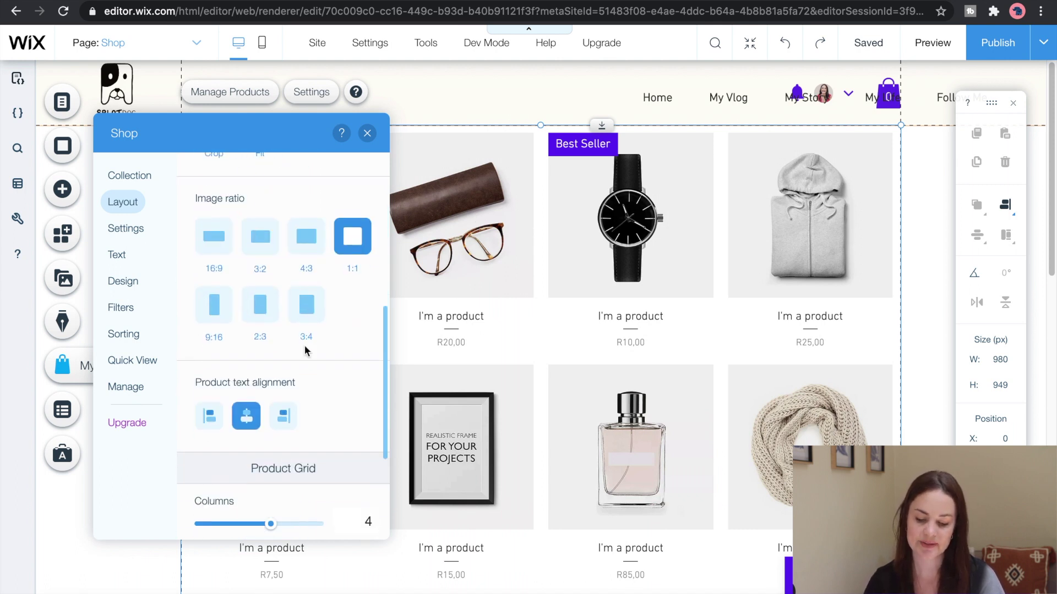
scroll(305, 345, "up", 1)
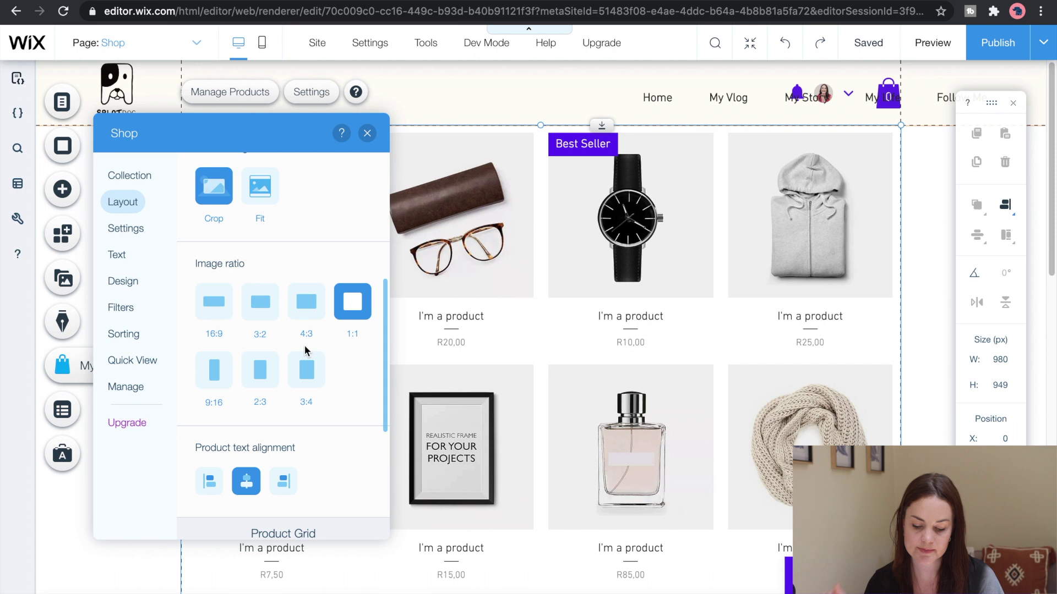
scroll(305, 345, "down", 3)
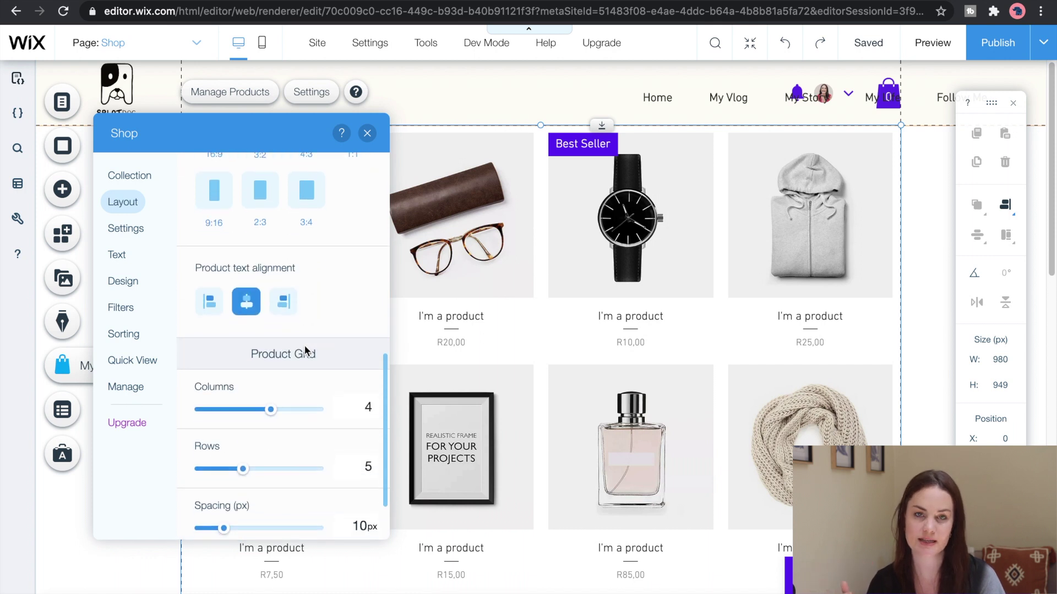
scroll(304, 348, "down", 1)
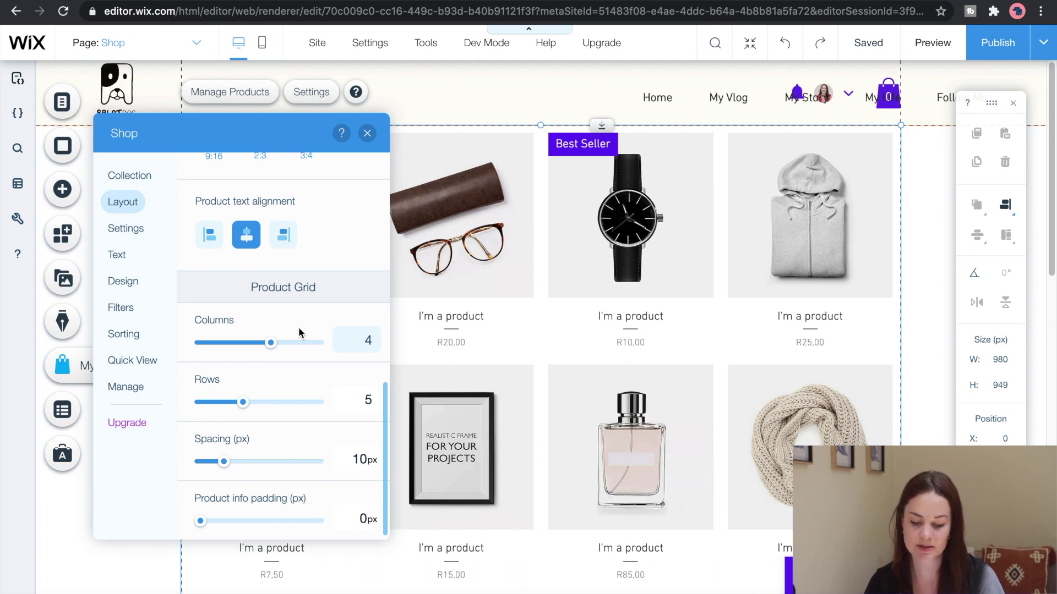
left_click_drag(271, 343, 224, 348)
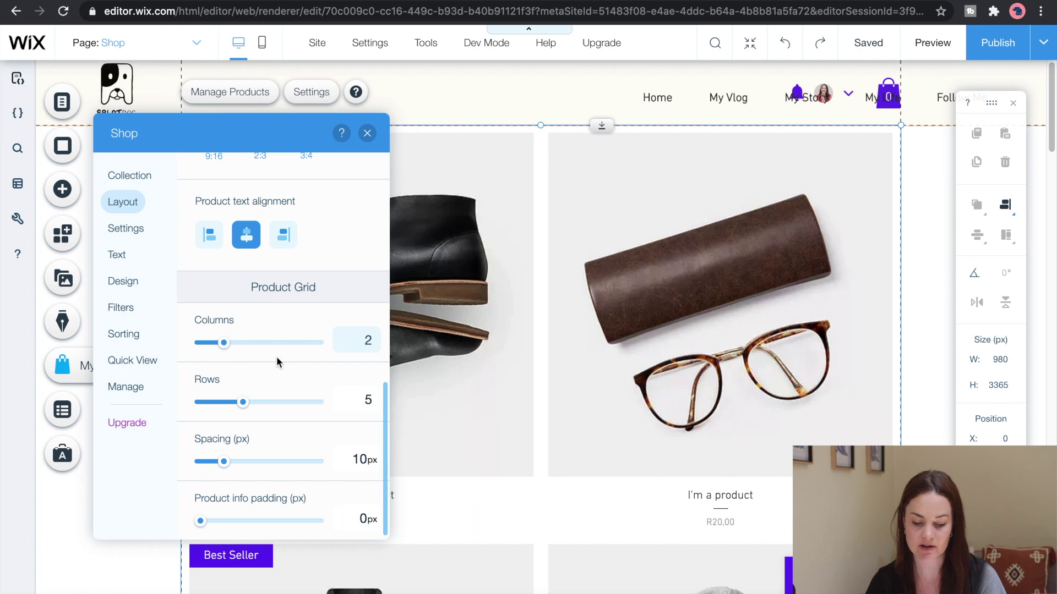
Step: Set the product grid to 6 columns and look through the gallery's display and text settings
left_click(318, 344)
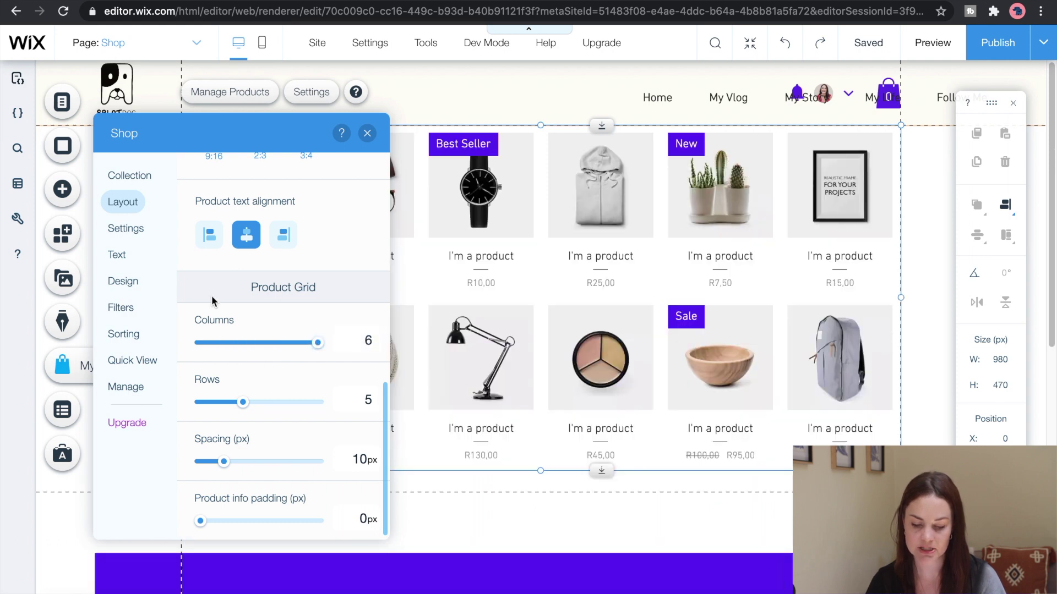
left_click(130, 227)
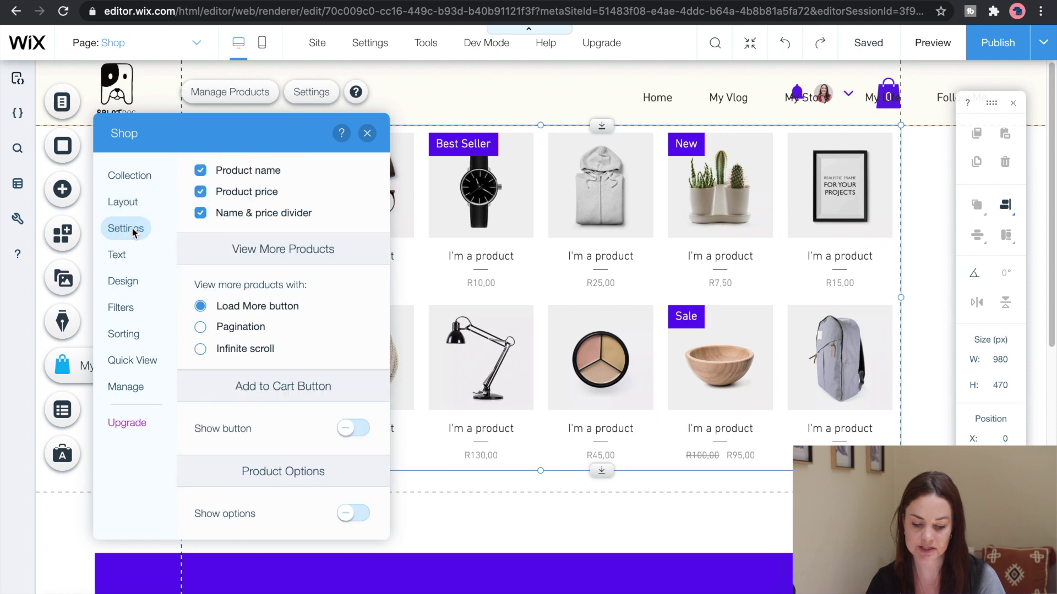
left_click(201, 171)
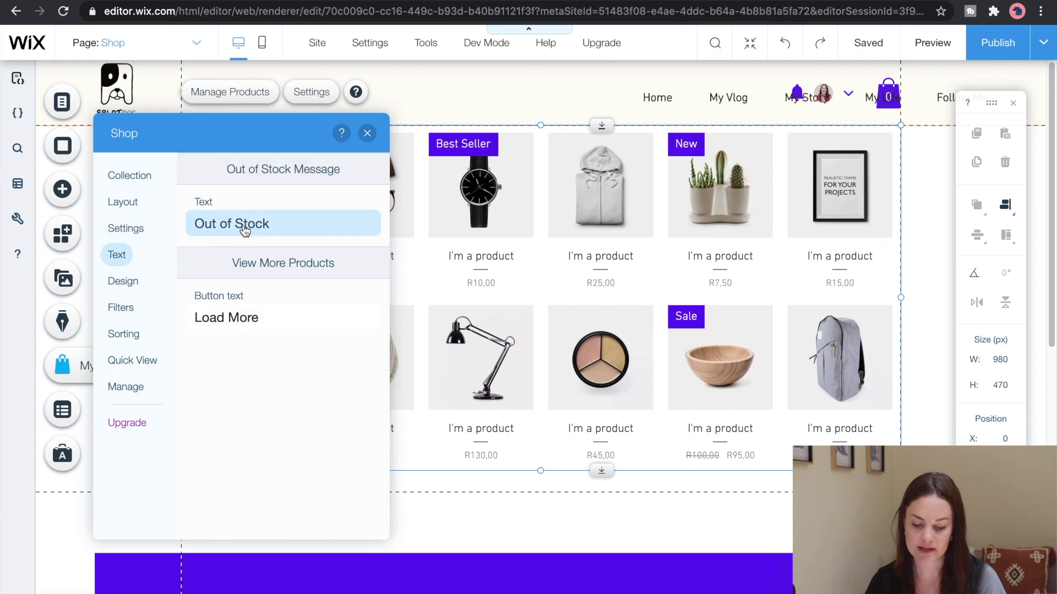
Step: Set the gallery's general background color to #242424 in the design settings
left_click(122, 284)
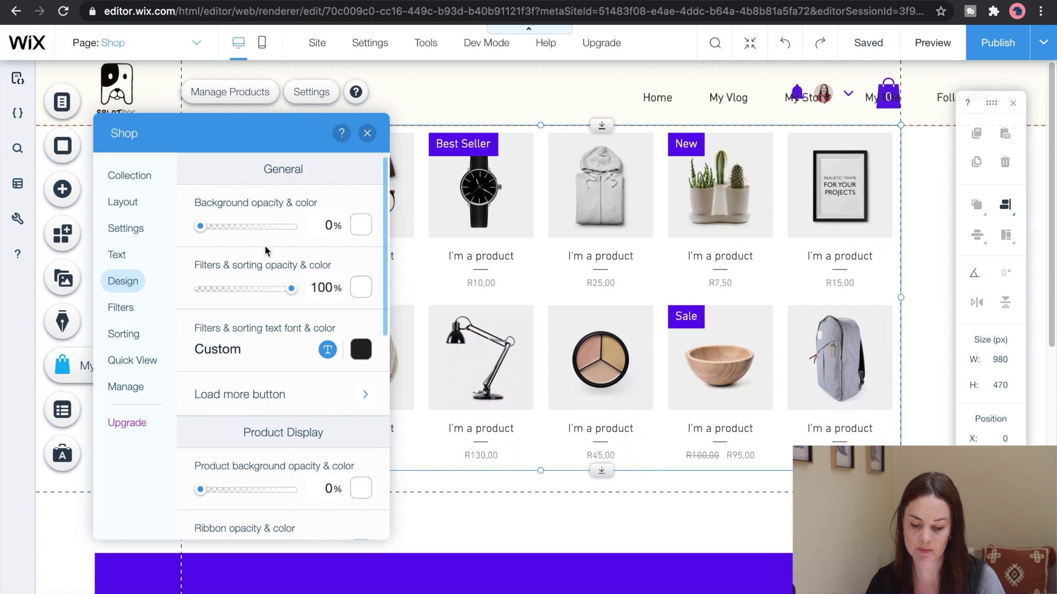
mouse_move(201, 226)
left_mouse_down()
mouse_move(251, 227)
mouse_move(201, 227)
left_mouse_up()
left_click(359, 226)
left_click(391, 361)
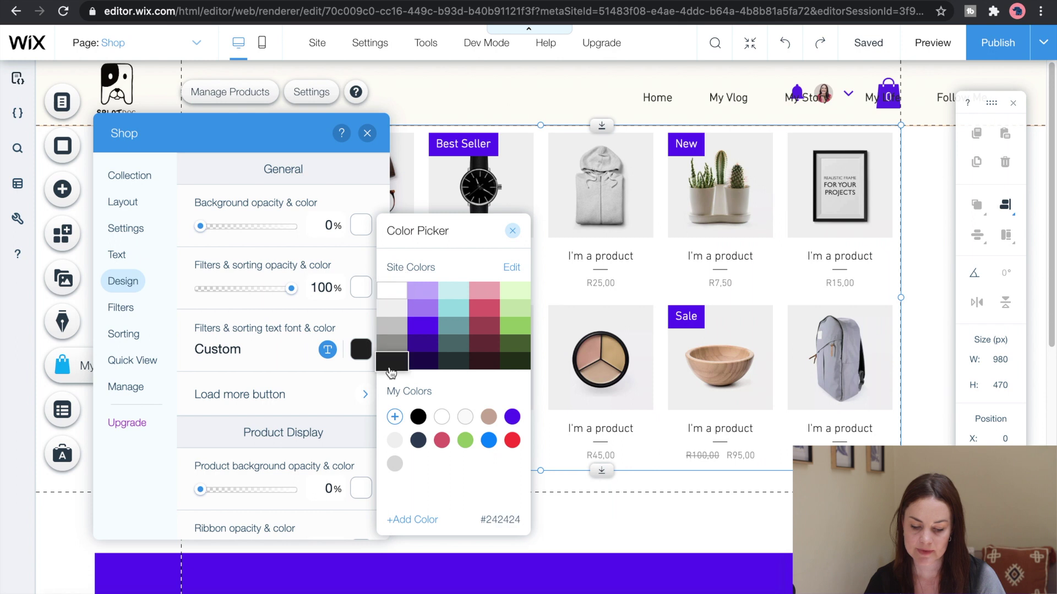
left_click(226, 154)
Step: Set the product background and ribbon colors to #242424 for the product display
scroll(322, 313, "down", 1)
scroll(322, 312, "down", 5)
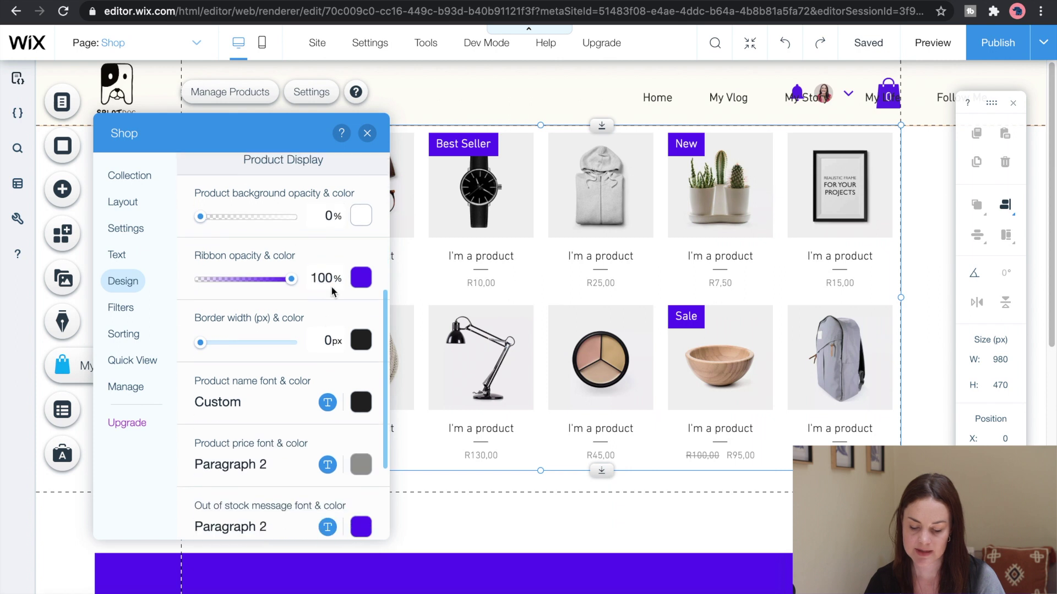
left_click(361, 215)
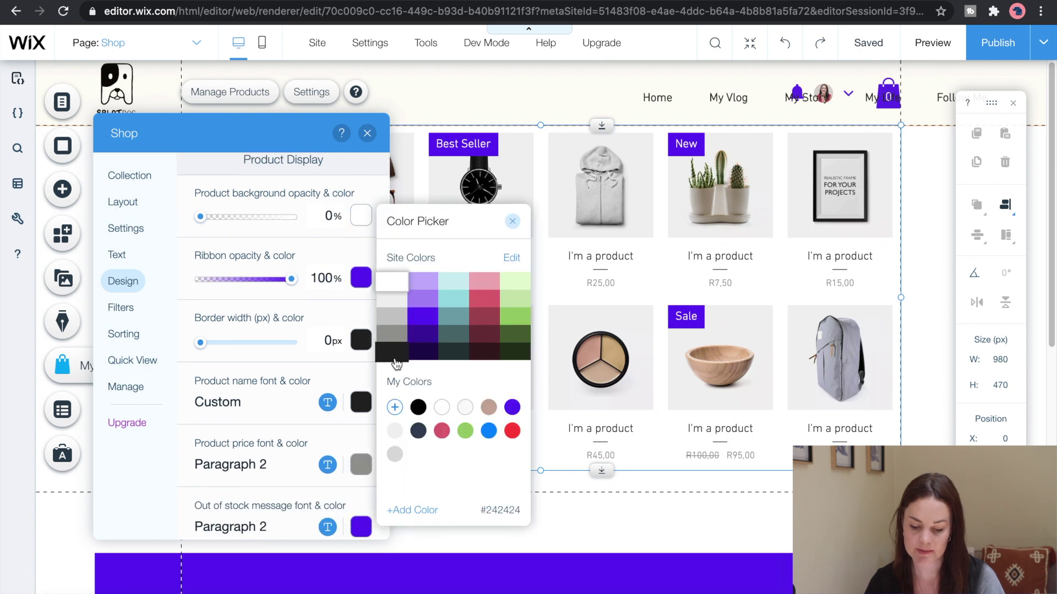
left_click(396, 364)
left_click(353, 276)
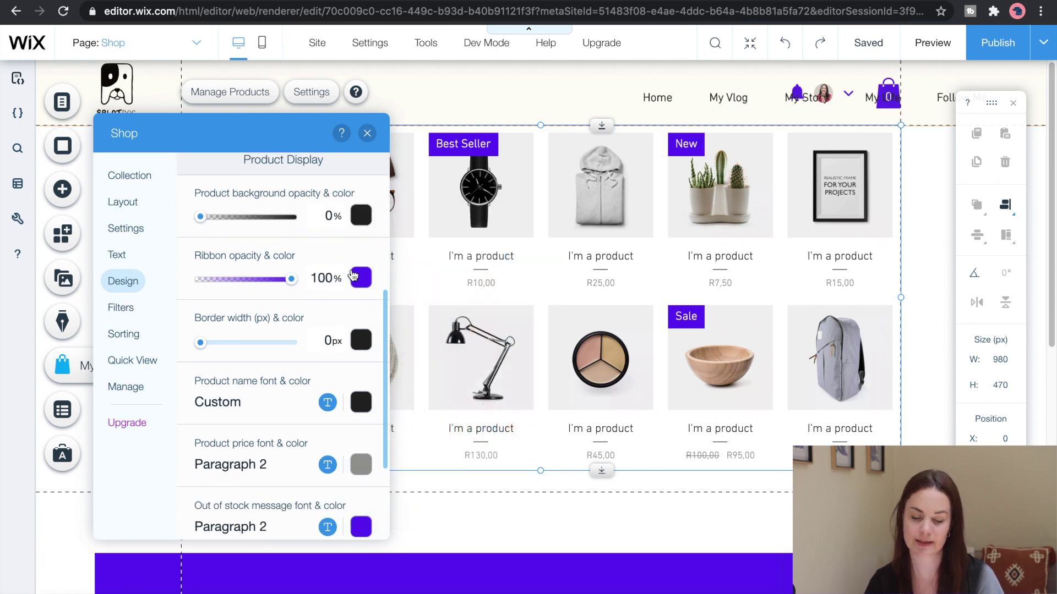
left_click(354, 275)
left_click(396, 416)
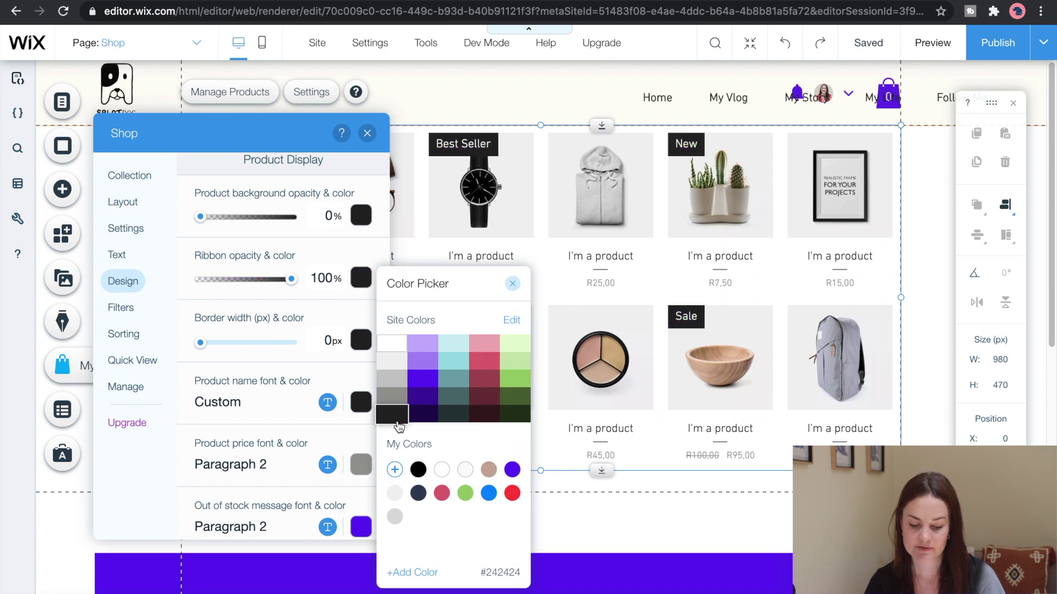
left_click(344, 162)
scroll(292, 341, "down", 3)
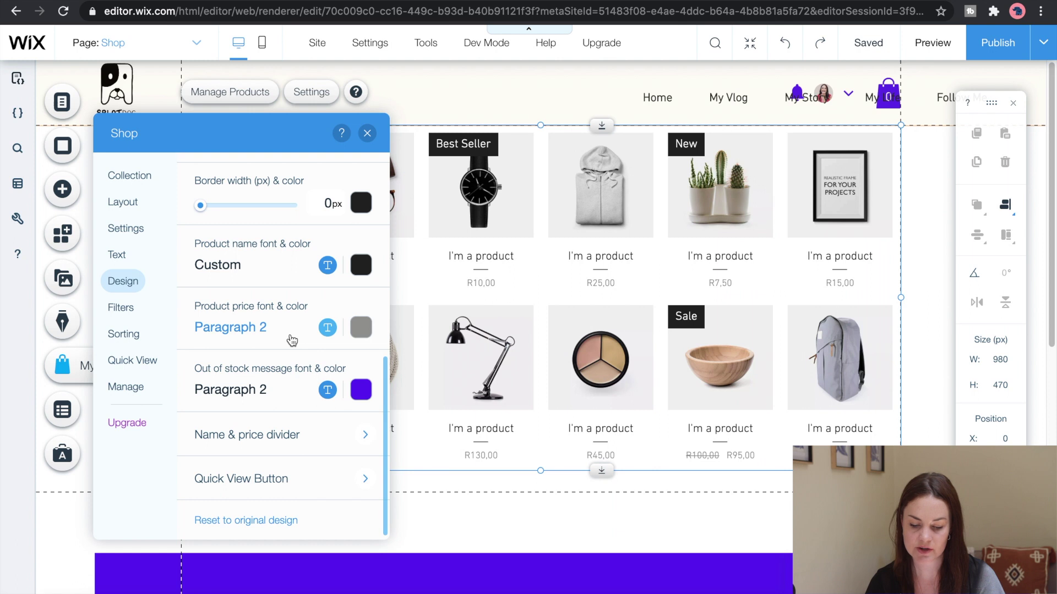
Step: Enable product filters in the shop gallery and review the filter title and the criteria customers can filter by
left_click(121, 307)
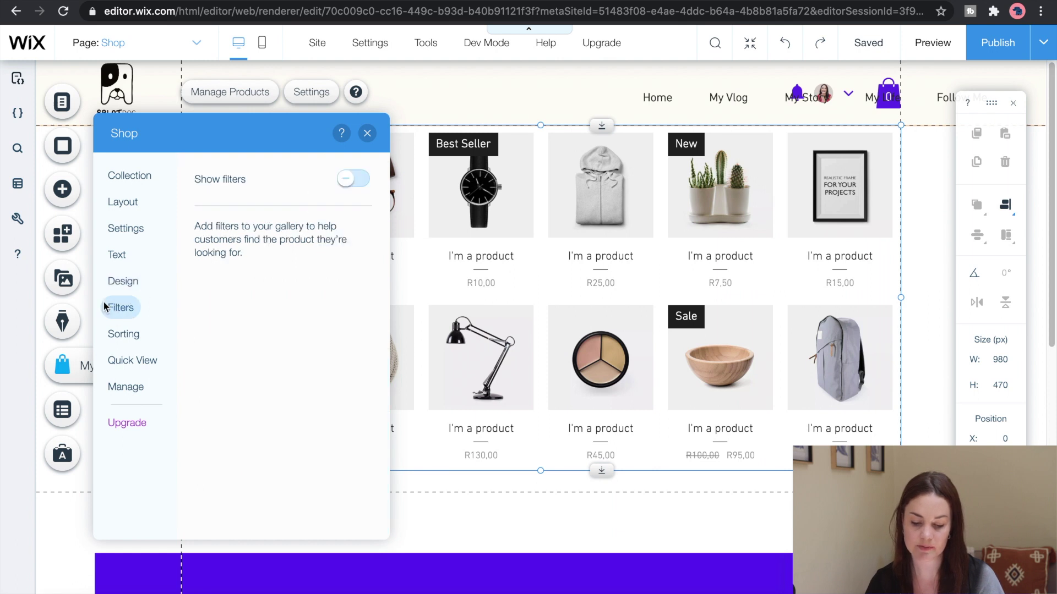
left_click(362, 178)
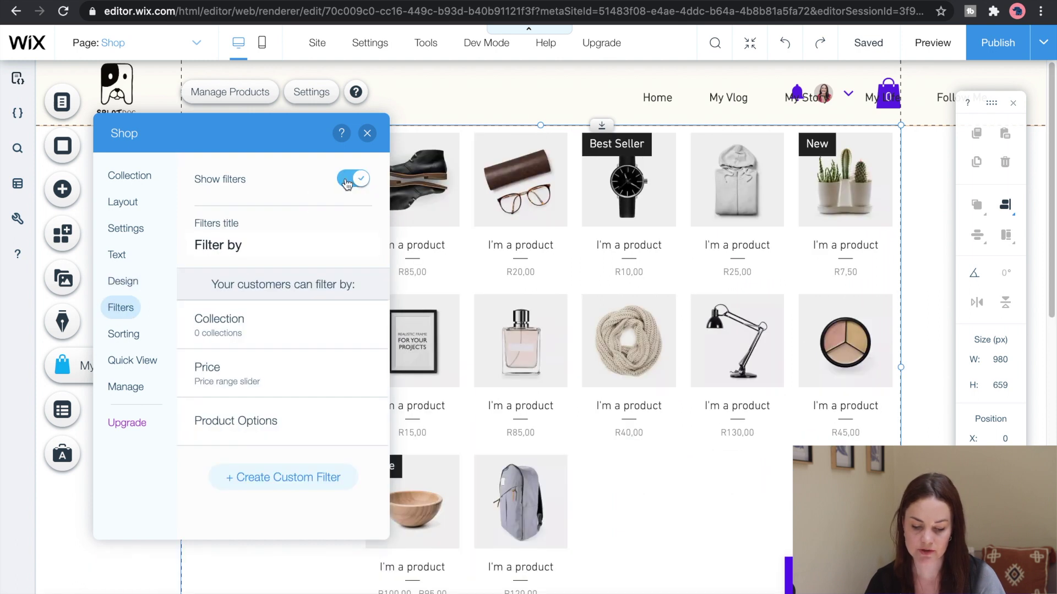
left_click(347, 182)
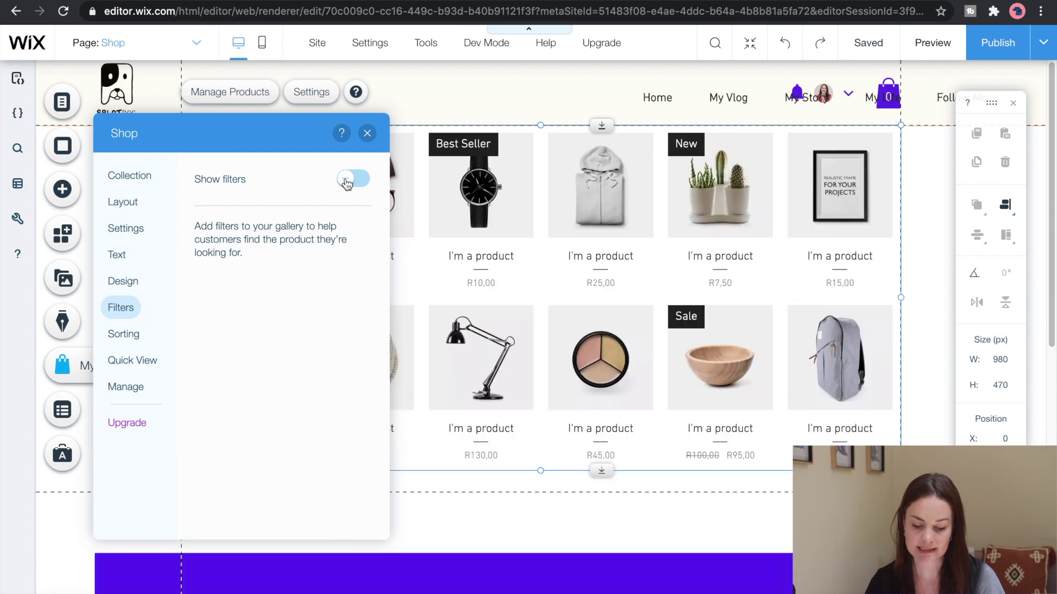
left_click(363, 181)
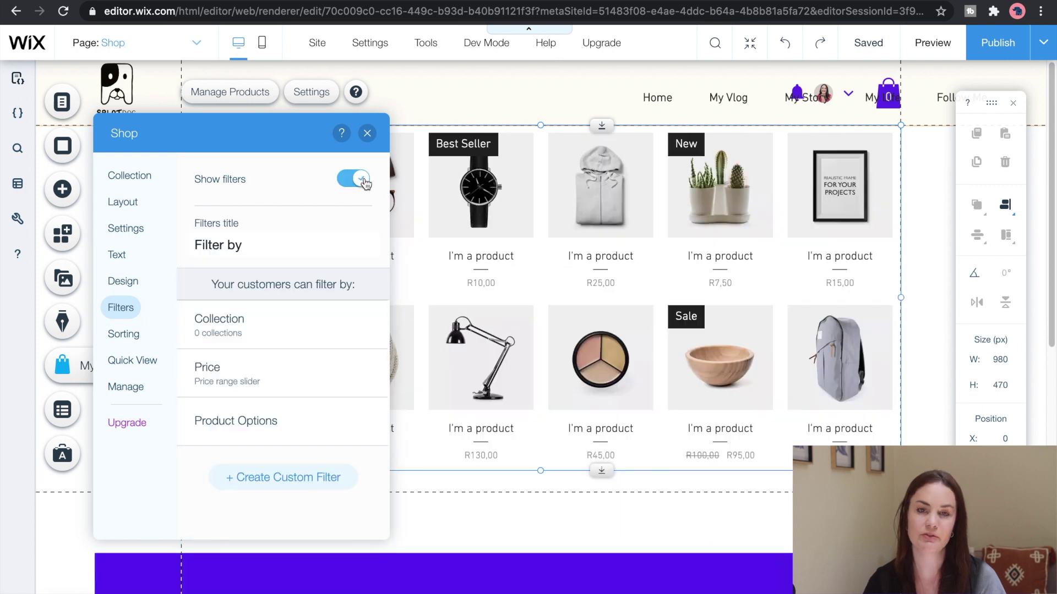
triple_click(319, 238)
key("BackSpace")
left_click(308, 213)
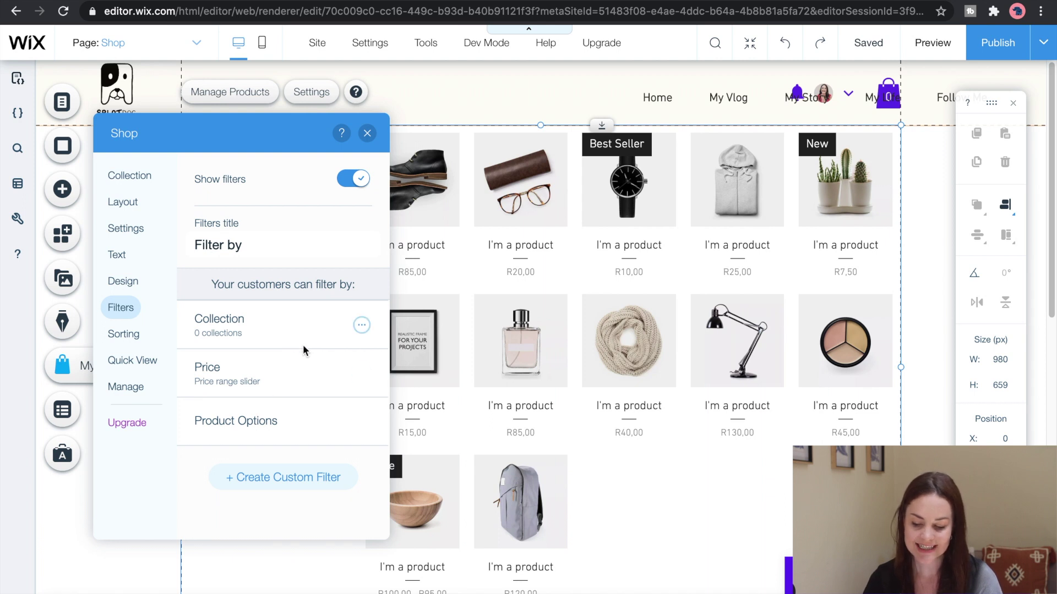
left_click(362, 422)
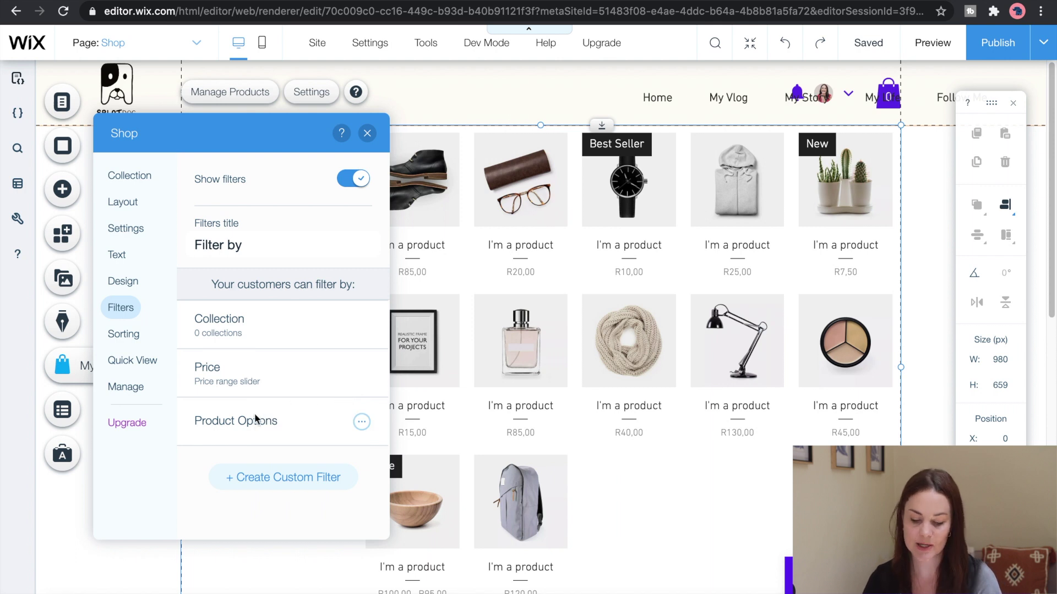
Step: Enable the gallery's customer sorting options and review the Quick View settings
left_click(142, 338)
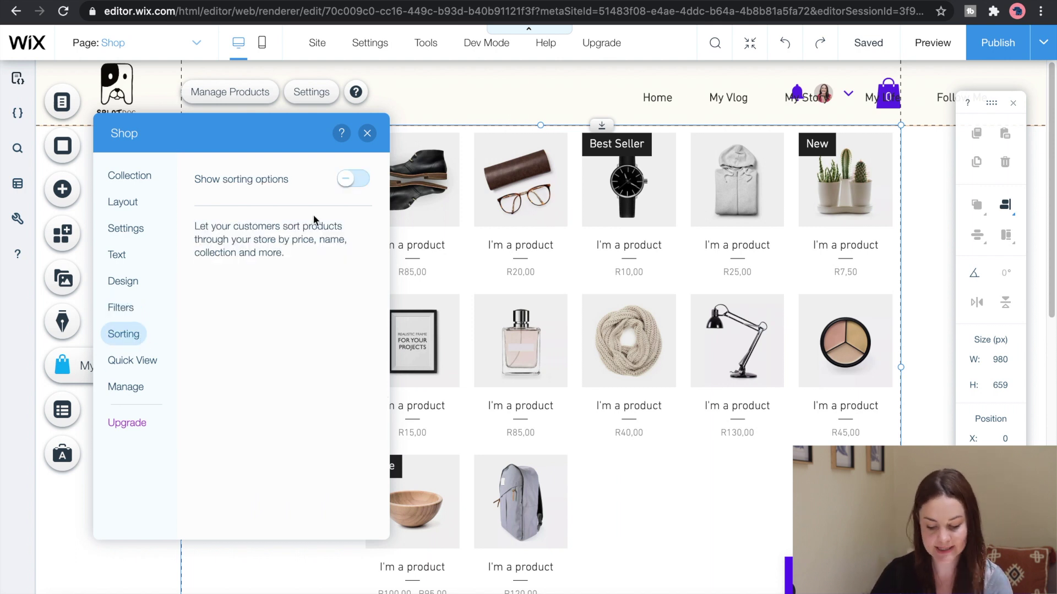
left_click(360, 180)
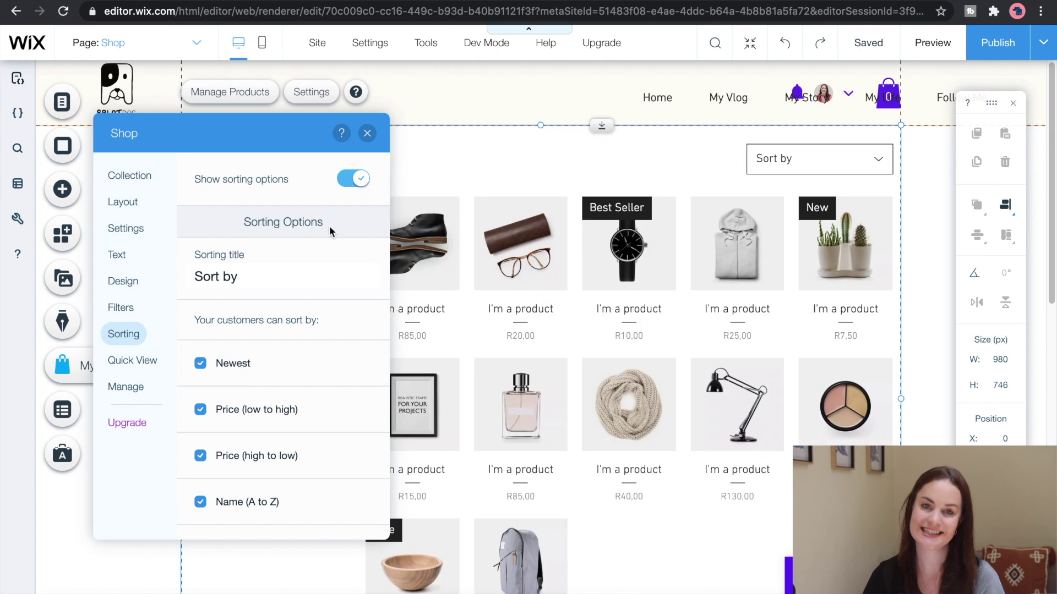
scroll(282, 328, "down", 1)
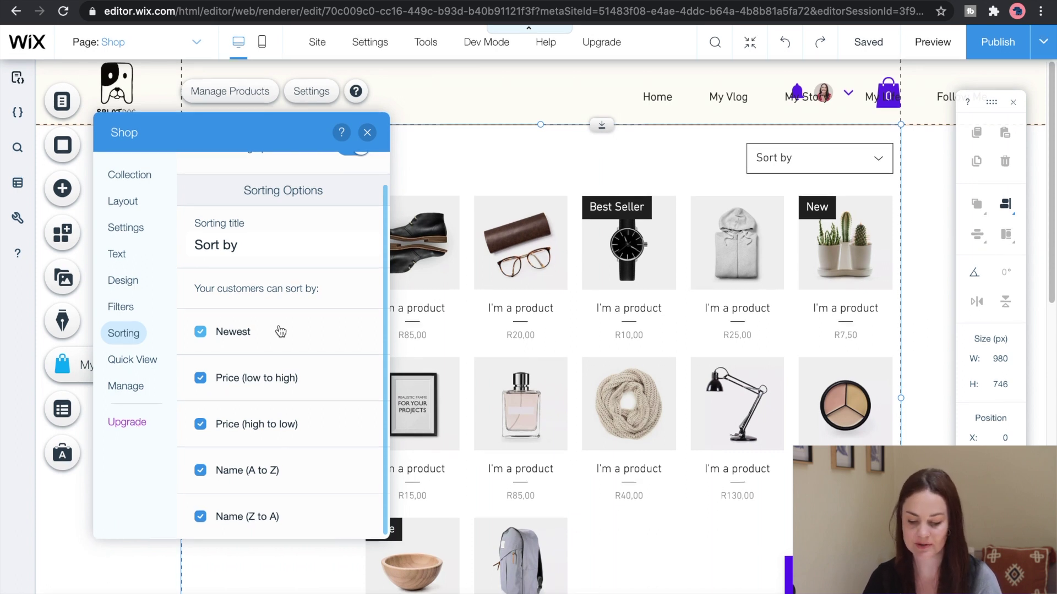
left_click(142, 359)
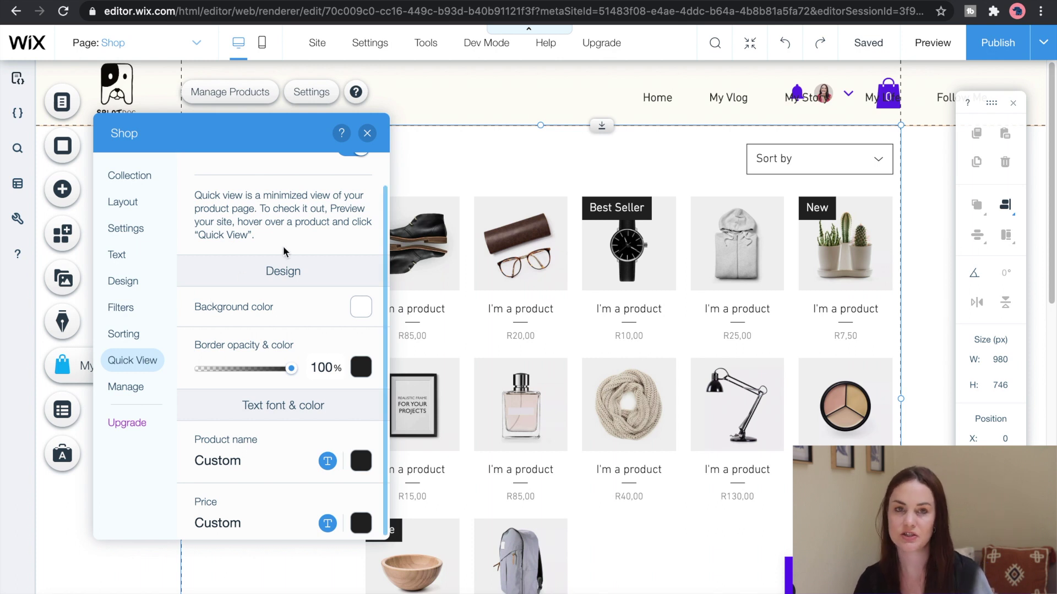
left_click(369, 136)
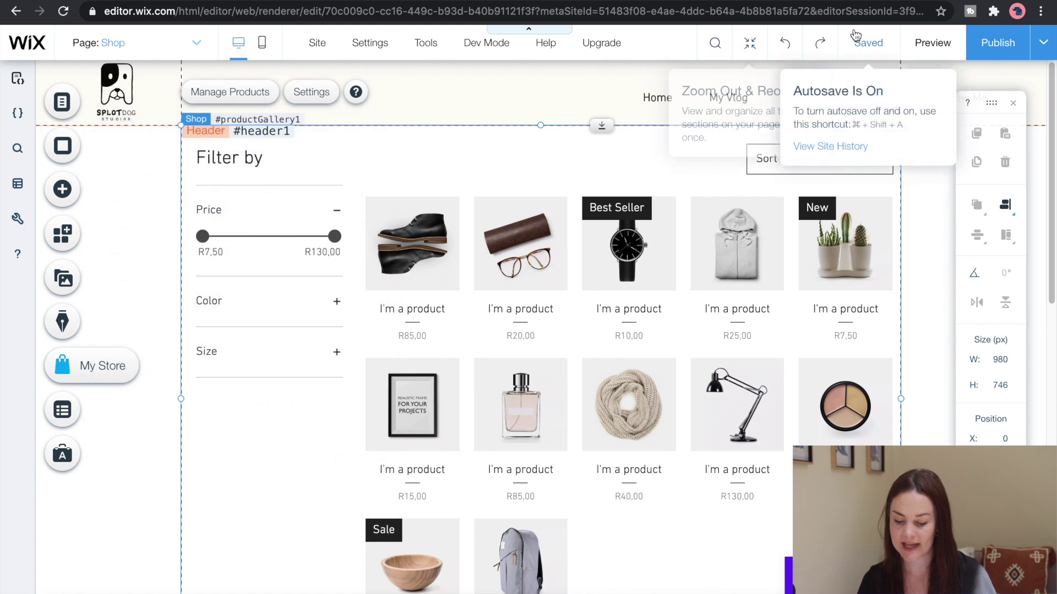
Step: Publish the site and open the shop page on the live version
left_click(1001, 51)
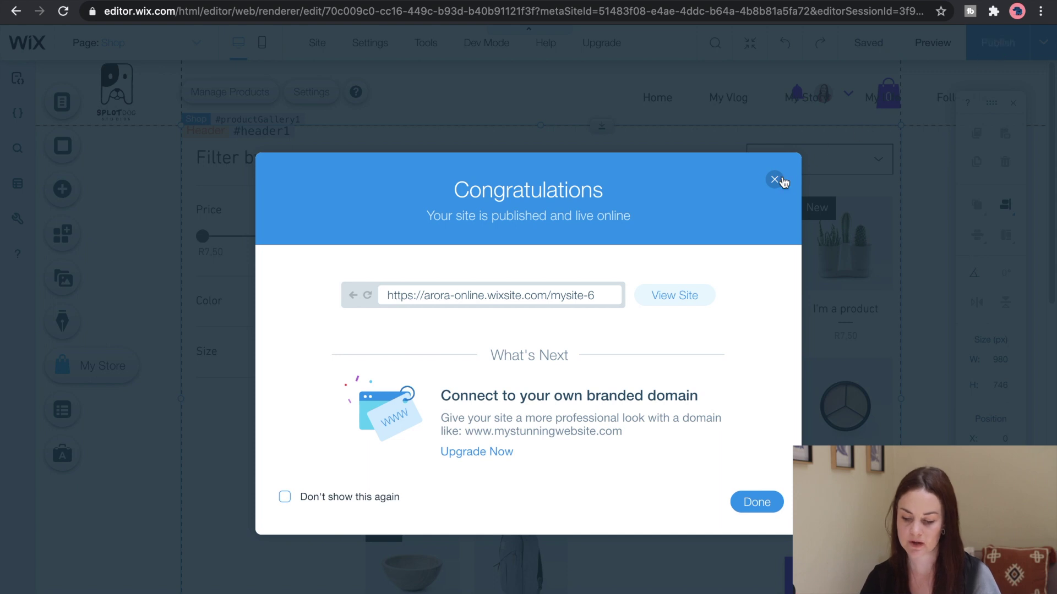
left_click(674, 296)
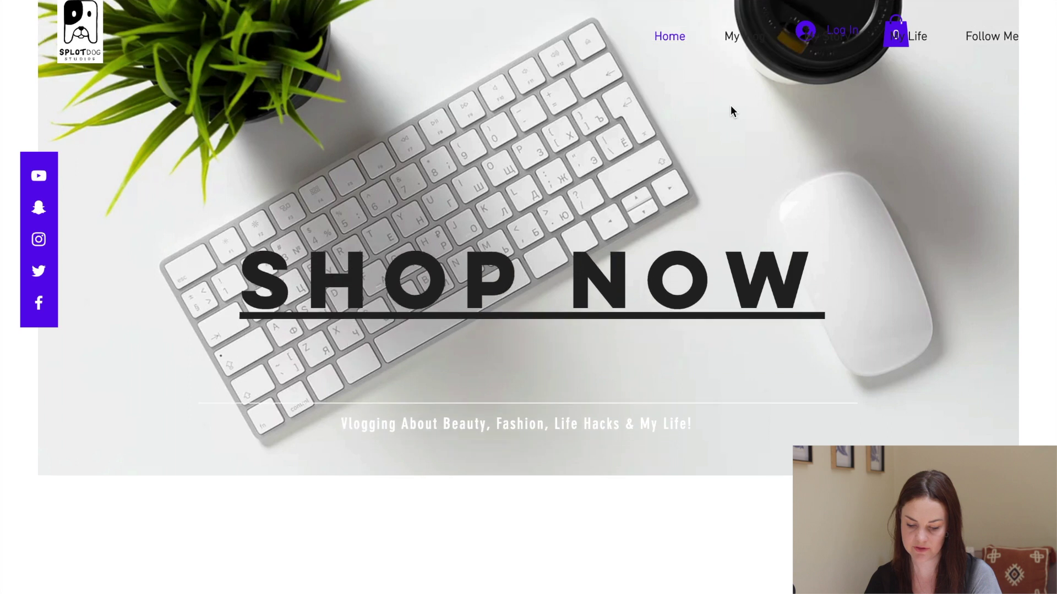
left_click(647, 269)
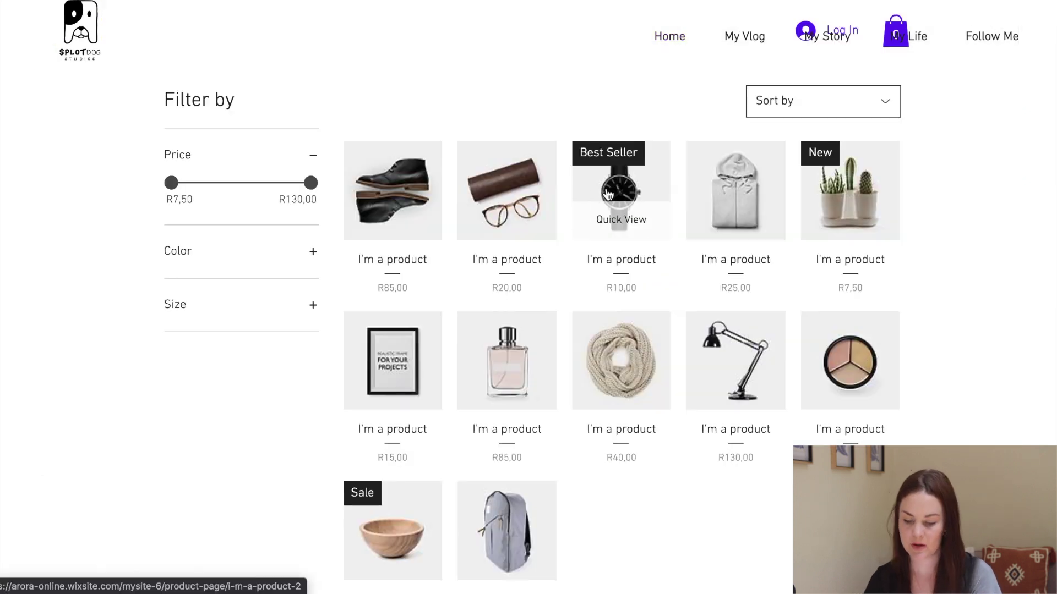
Step: Check the Best Seller watch in Quick View and look through its full product page
left_click(615, 225)
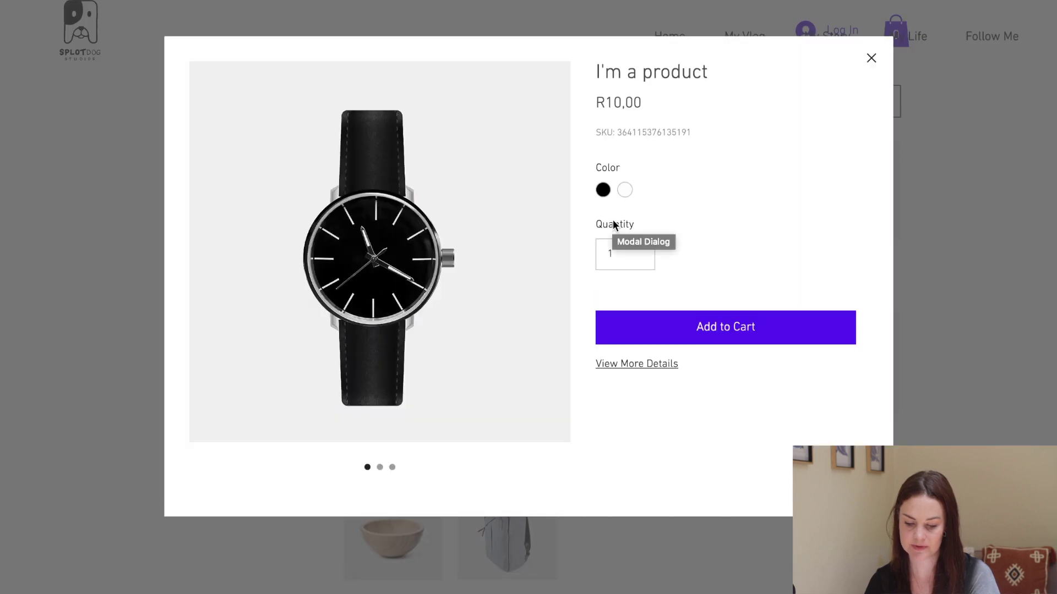
left_click(873, 58)
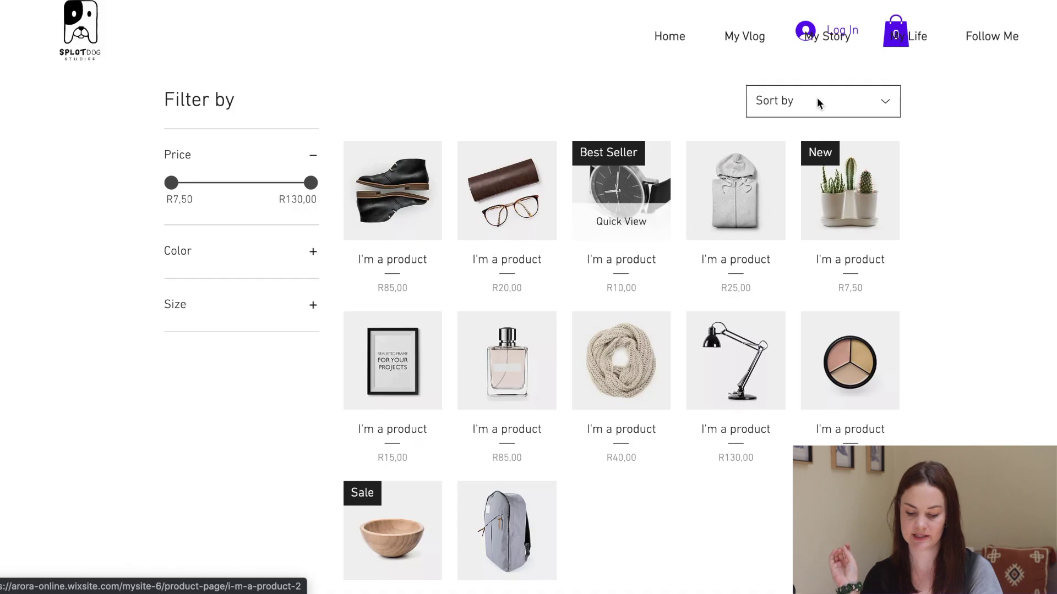
left_click(629, 190)
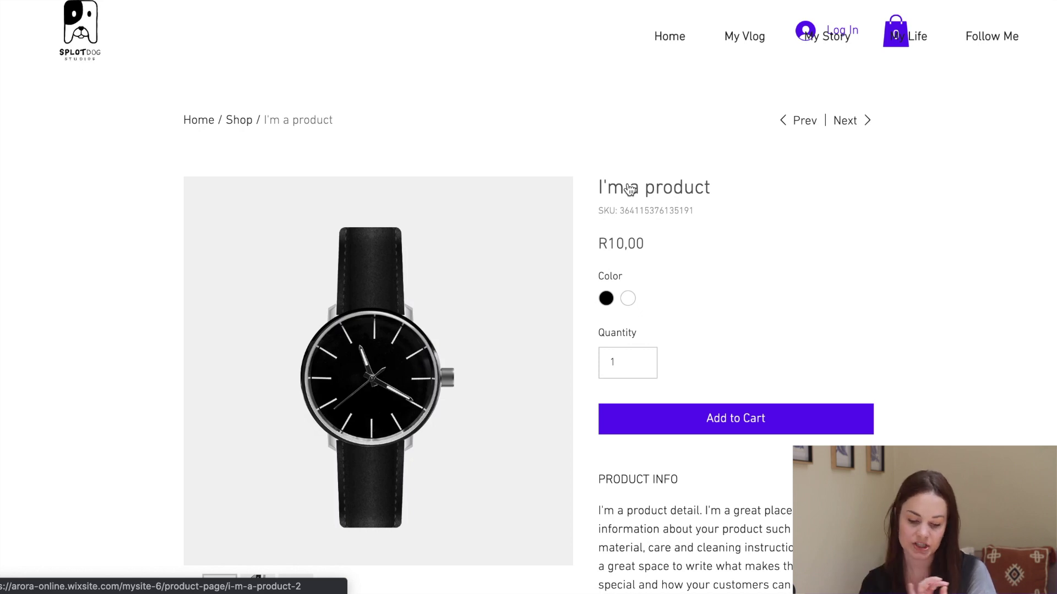
scroll(629, 189, "down", 10)
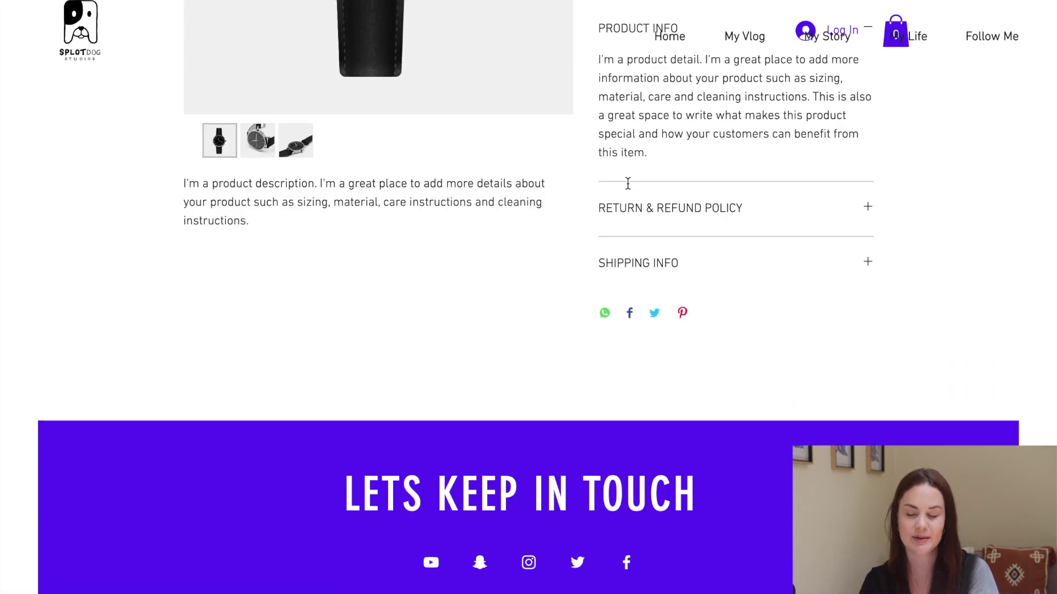
scroll(629, 188, "up", 4)
scroll(629, 188, "up", 5)
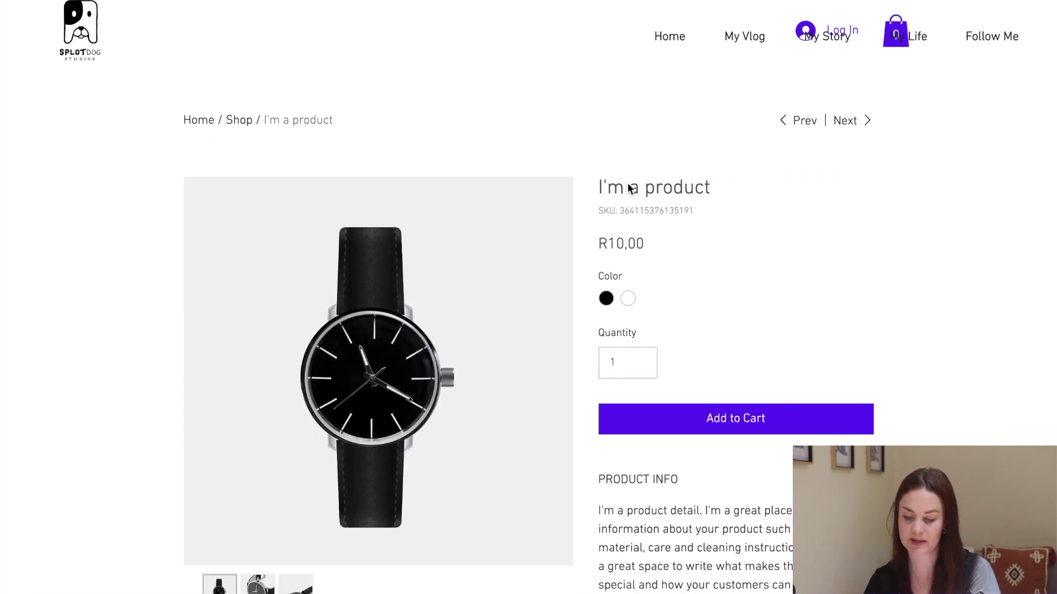